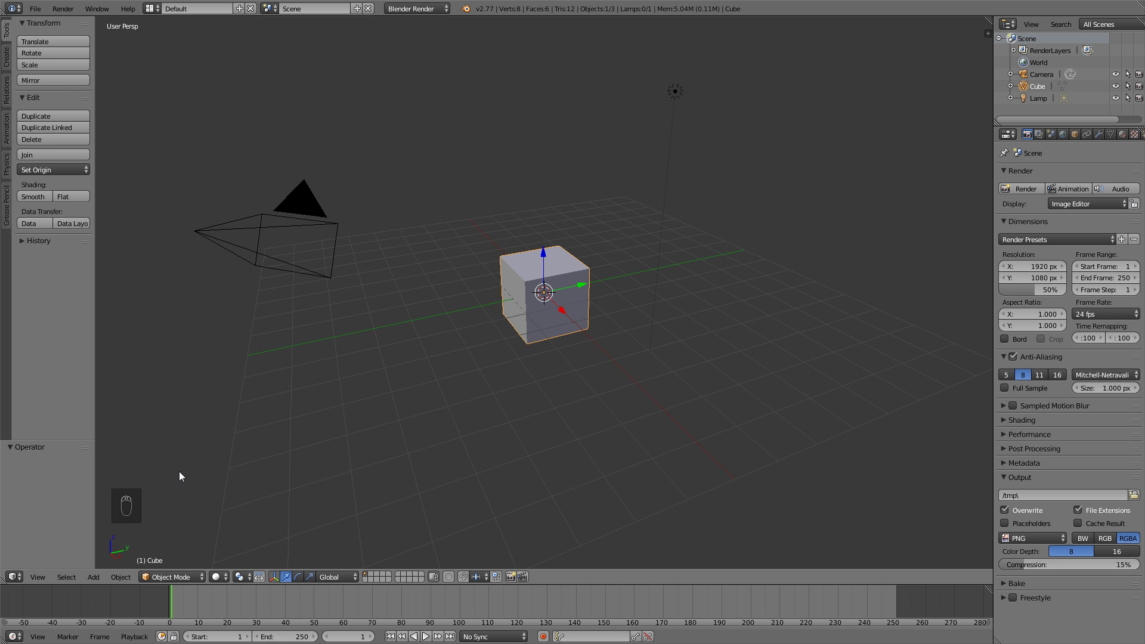
Step: Switch to the Video Sequence Editor and select all 40 PNG frames in Rendering Your Animation
click(18, 576)
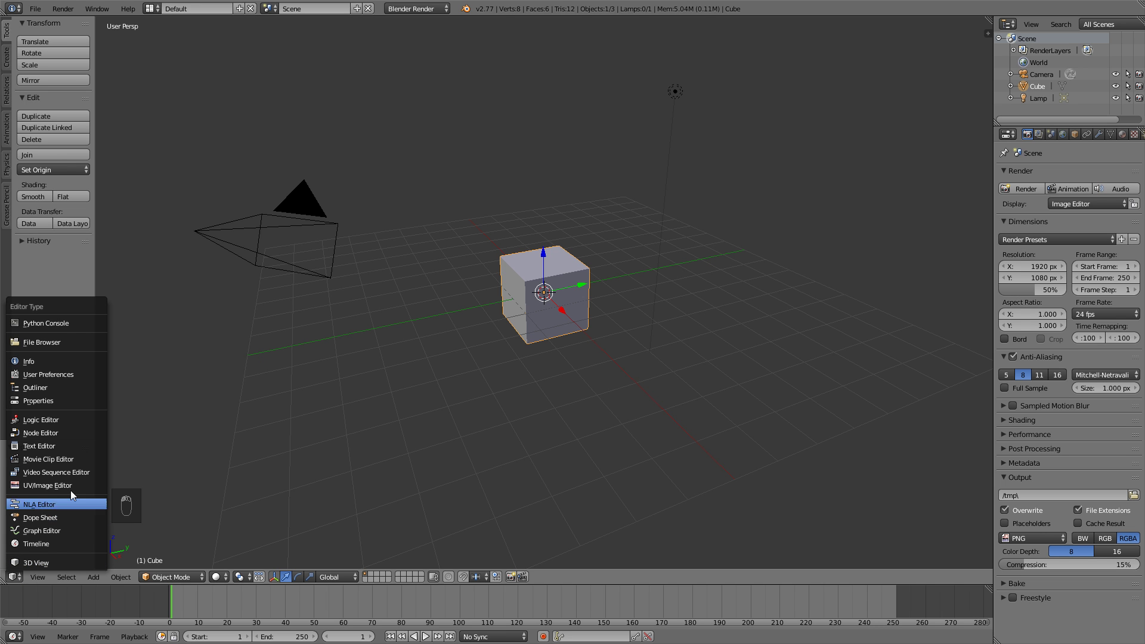
click(71, 473)
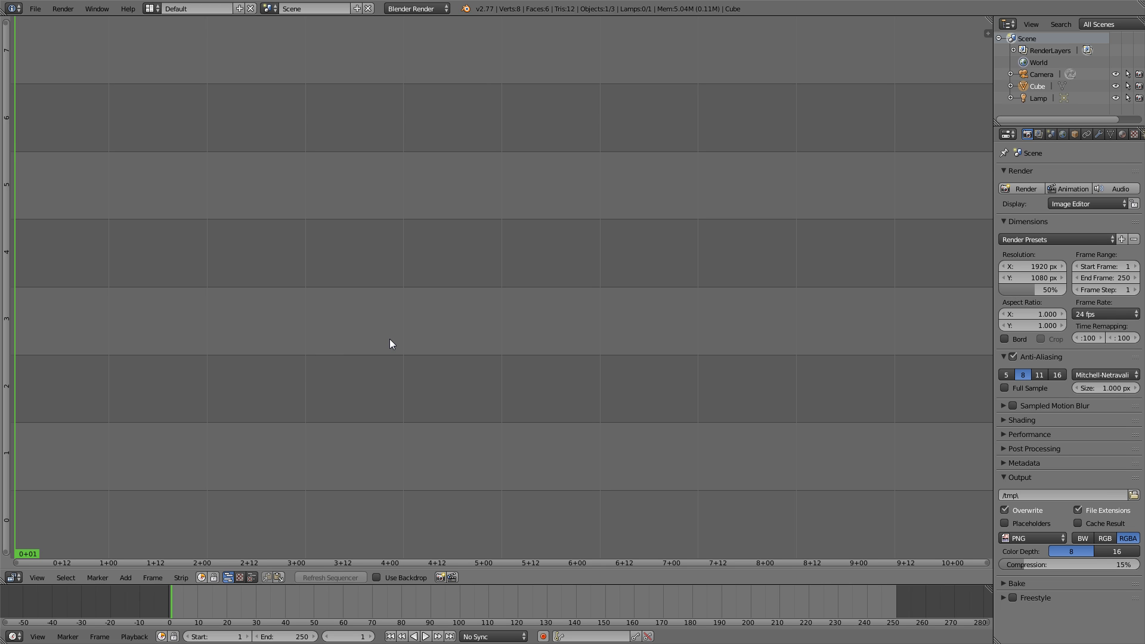
key(shift+a)
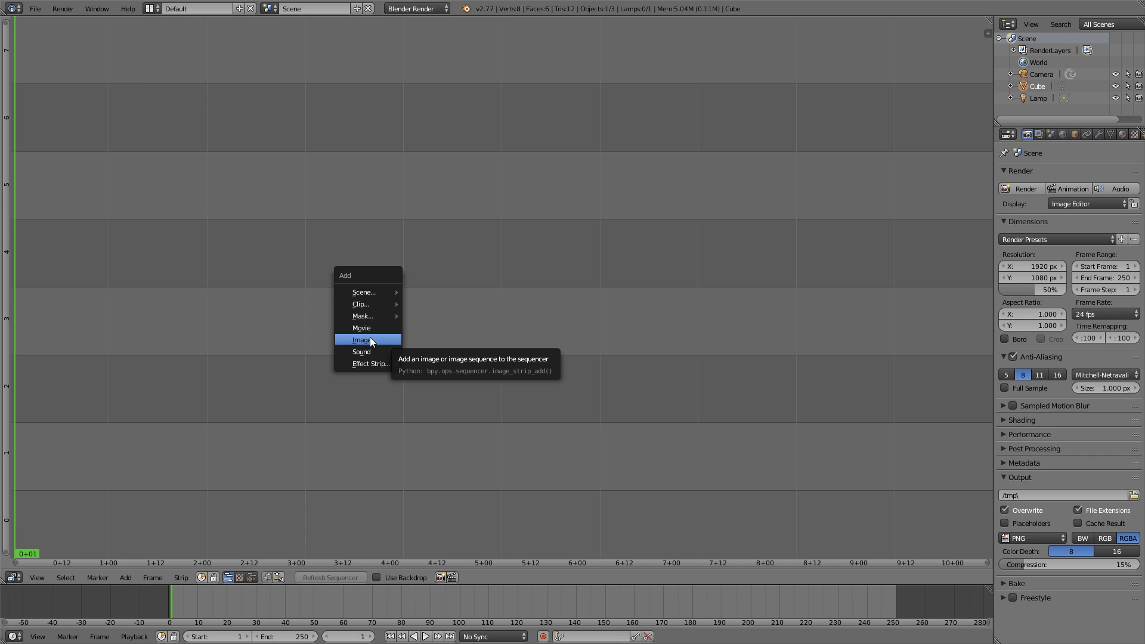
click(370, 339)
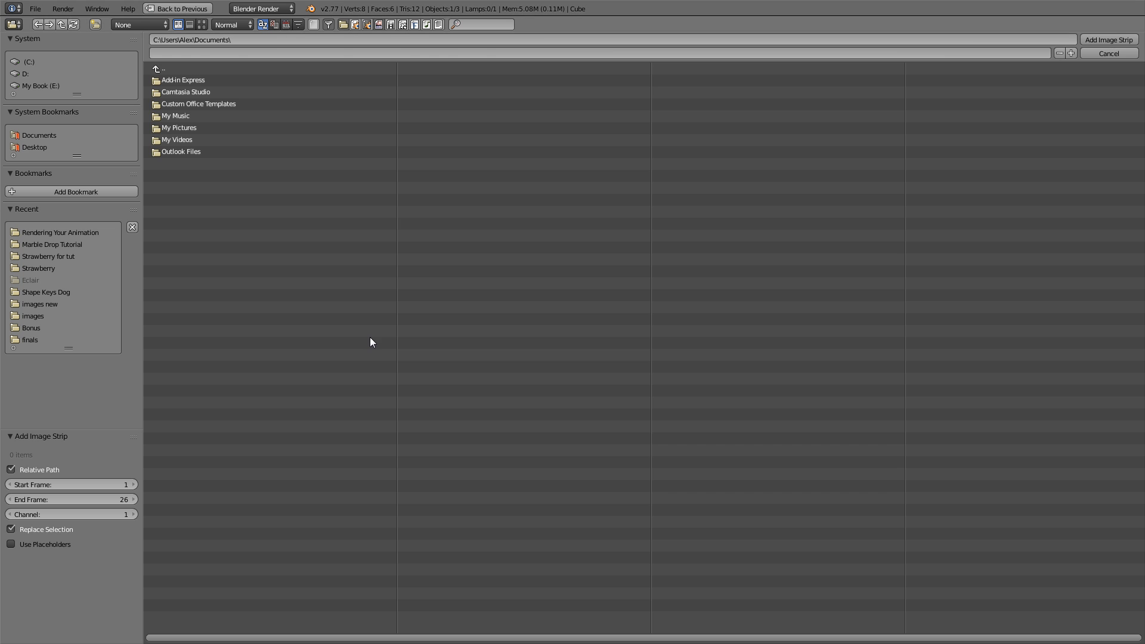
click(86, 232)
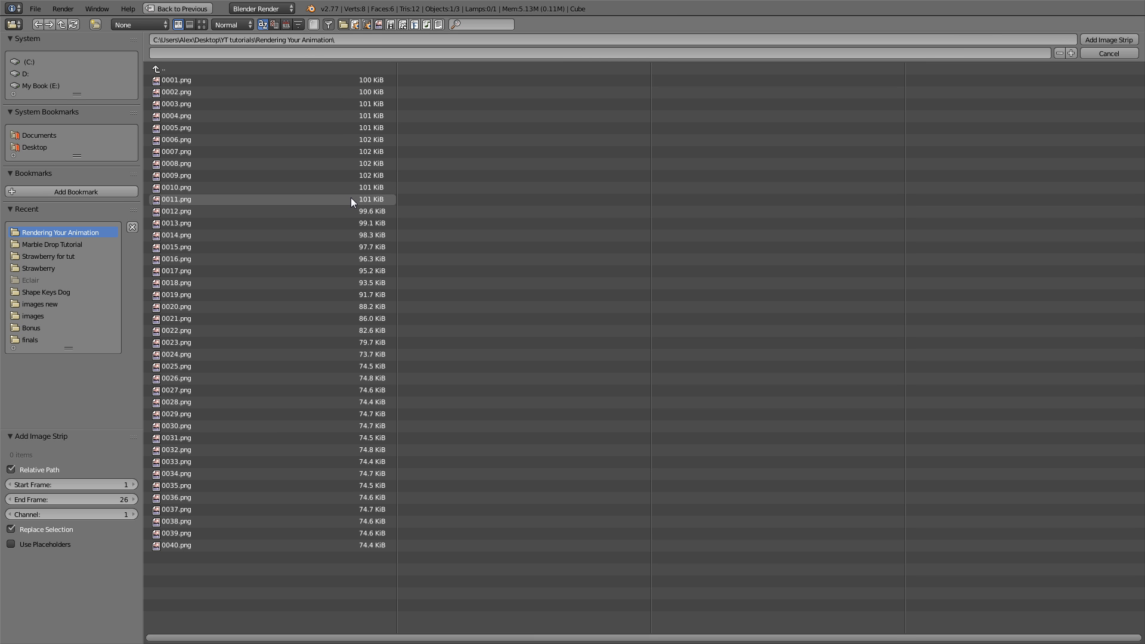
key(a)
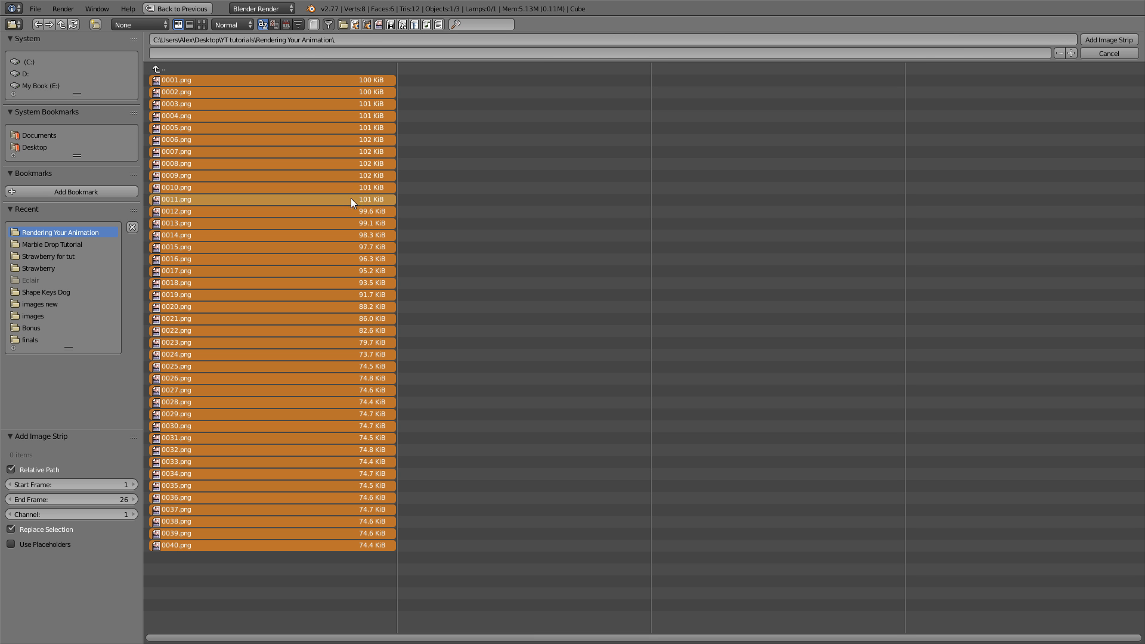
Step: Add the 40-frame image strip, enable Use Backdrop, and scrub the playhead to frame 24
click(1104, 40)
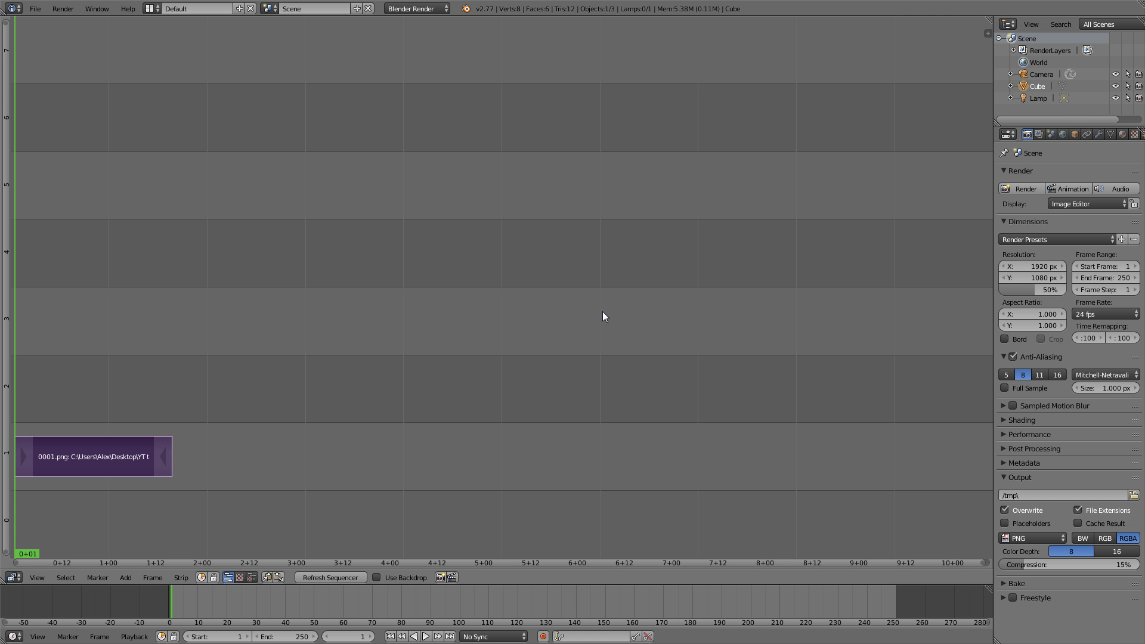
middle_drag(358, 380, 532, 345)
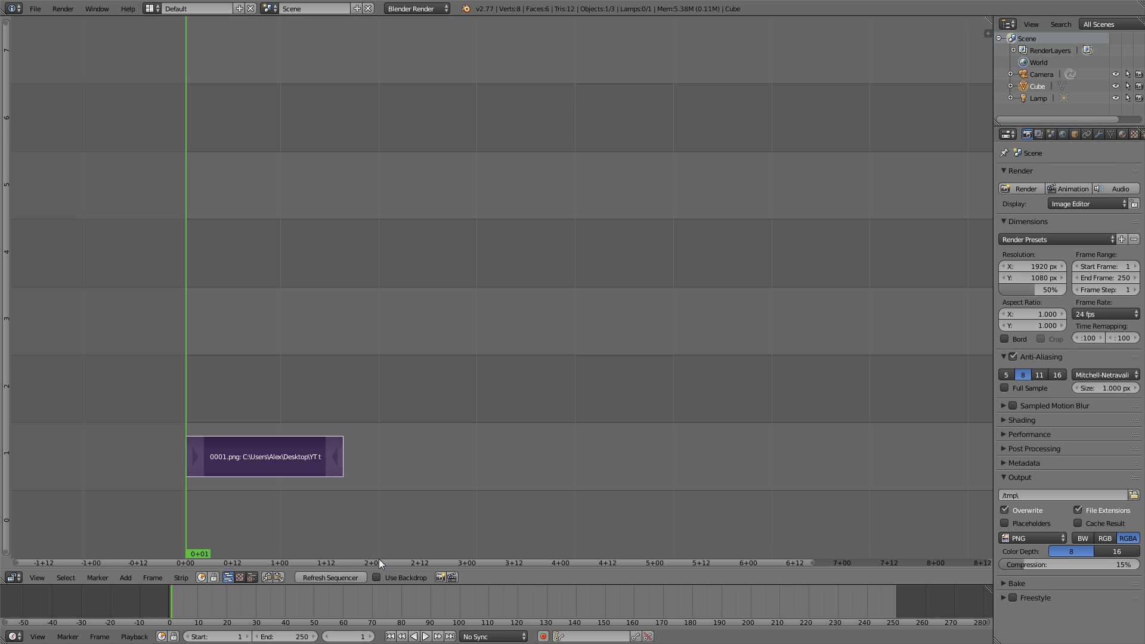
click(376, 577)
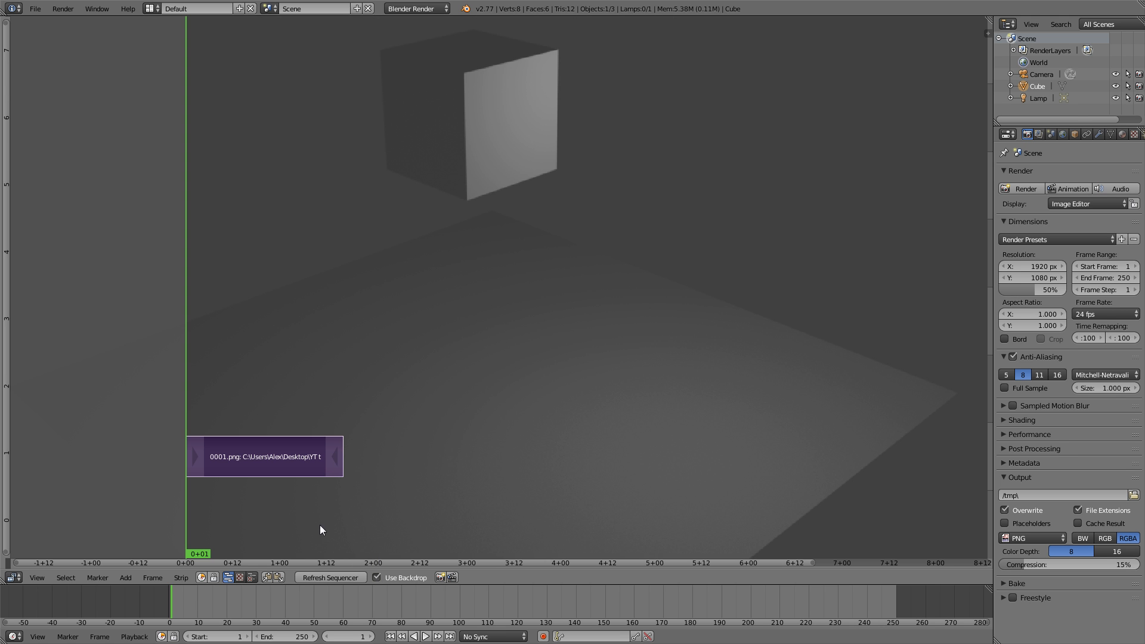
drag(216, 496, 276, 476)
scroll(474, 327, down, 3)
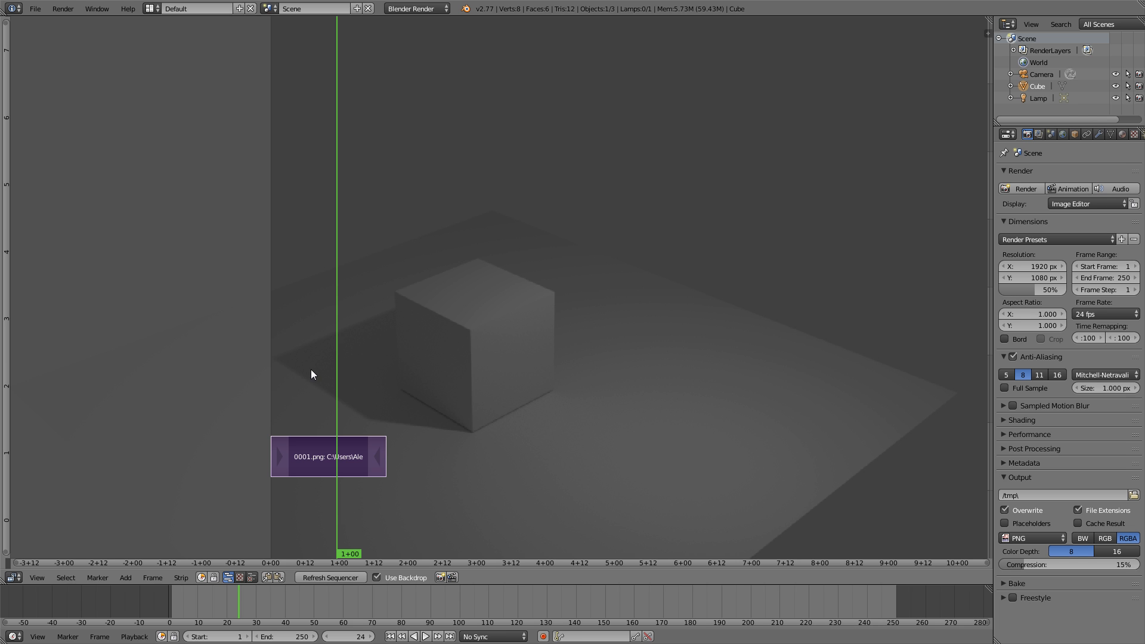
Step: Leave Blender's fullscreen and bring the freeSFX.co.uk home page to the front in Chrome
click(96, 9)
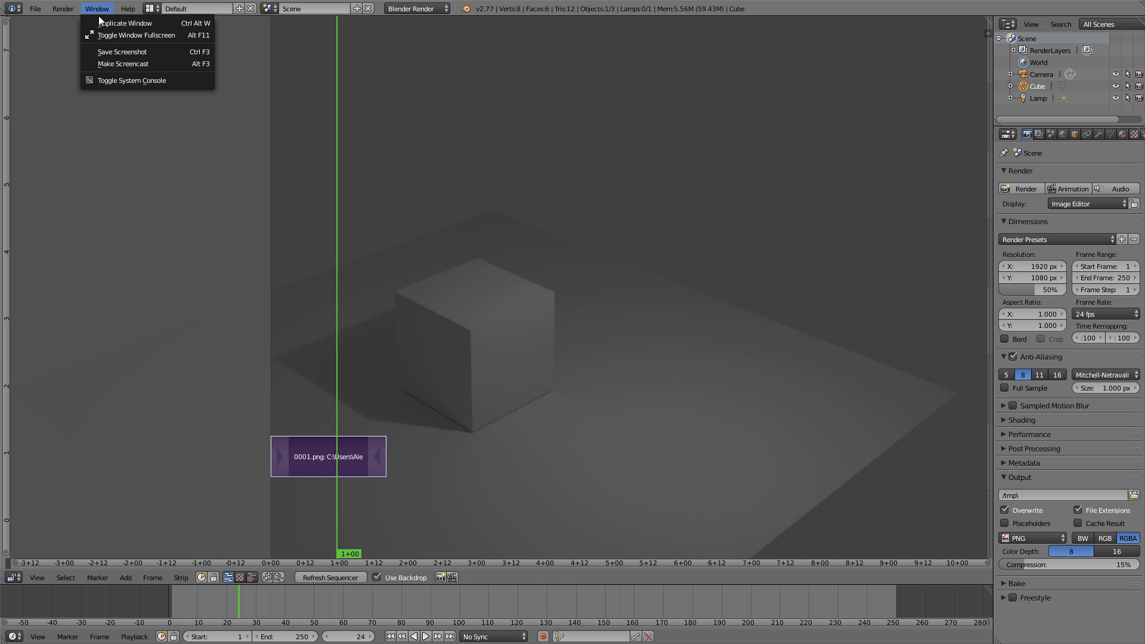
click(102, 37)
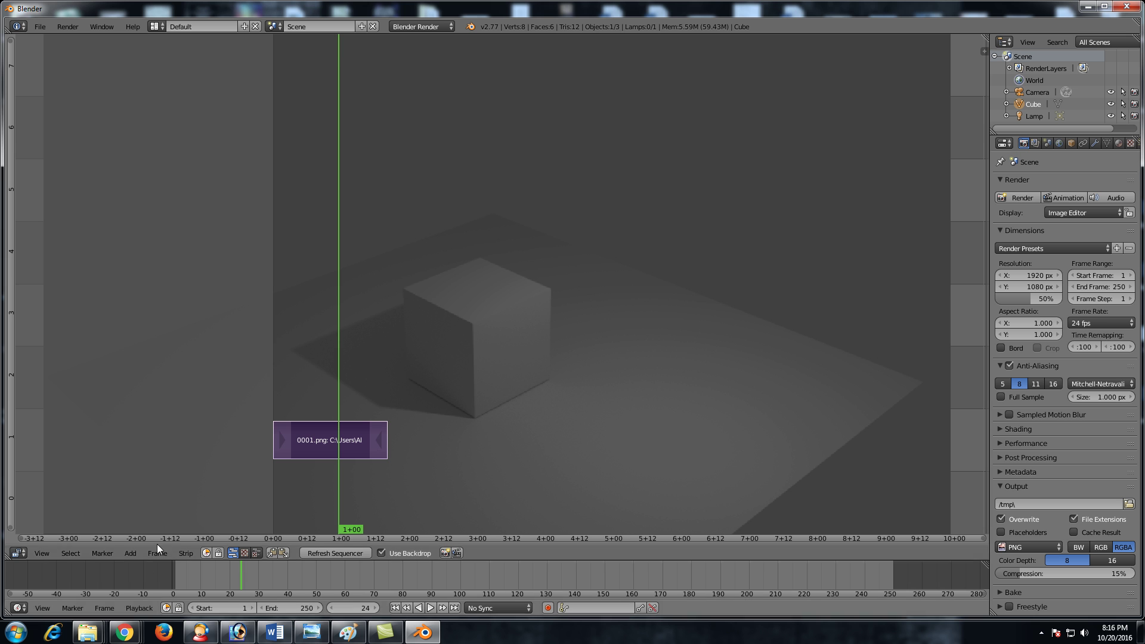
click(124, 632)
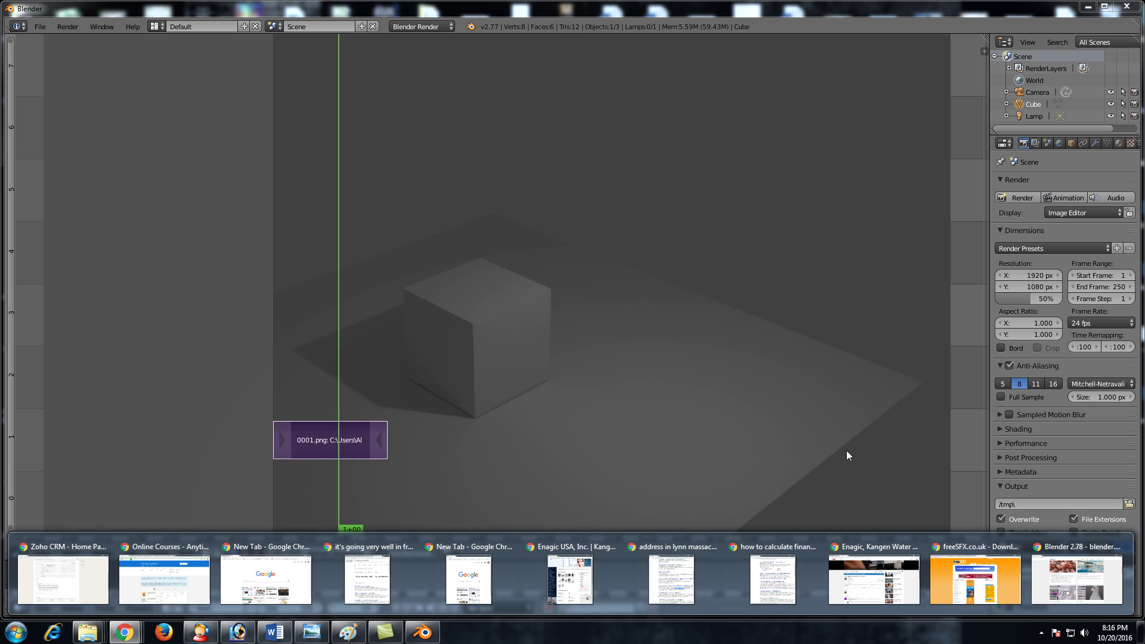
click(982, 576)
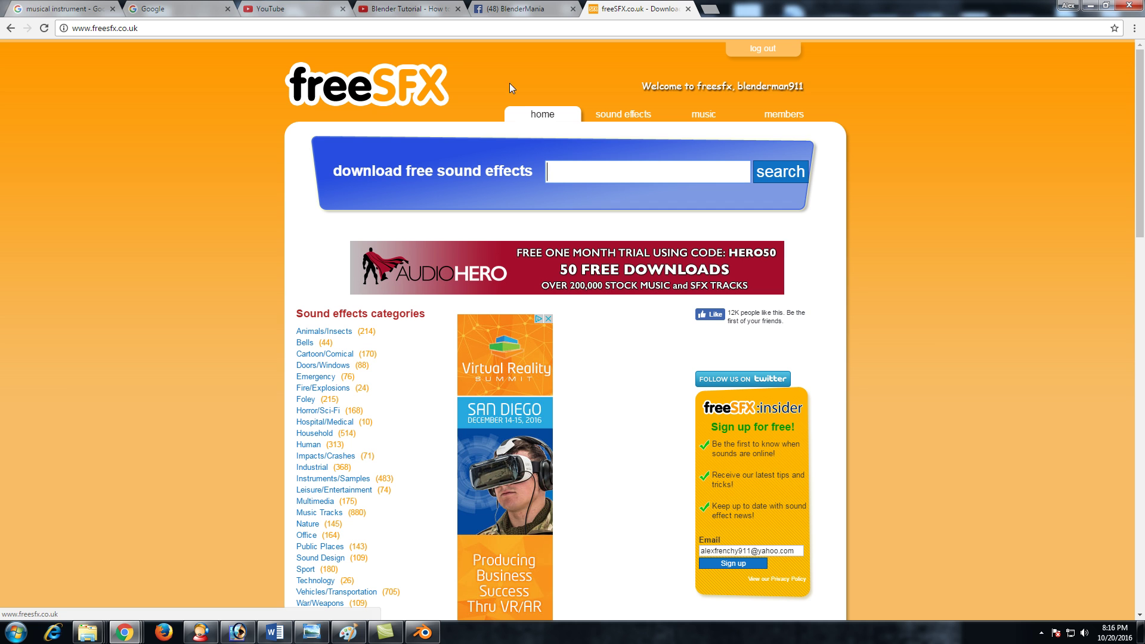
Step: Search freeSFX for 'impact'
click(568, 168)
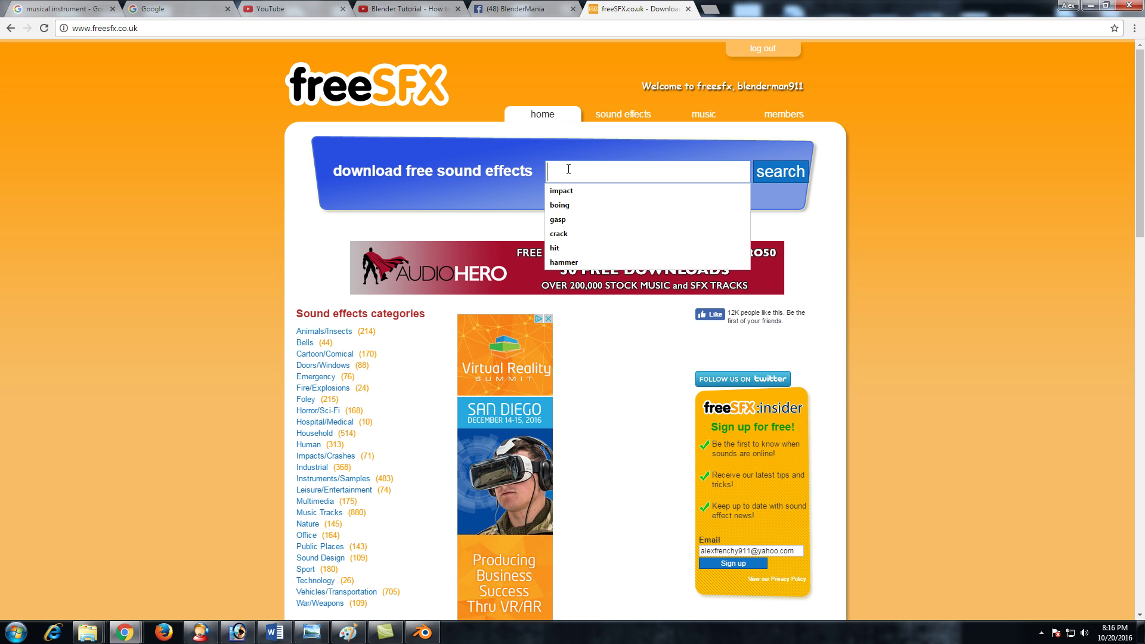
text(impac)
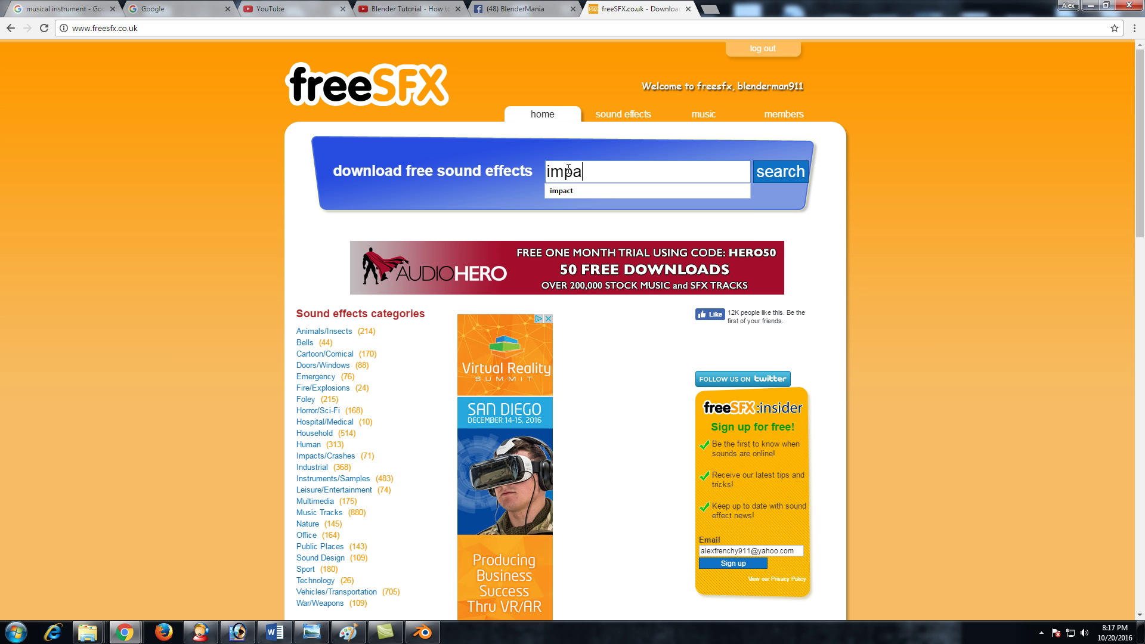
text(t)
key(Return)
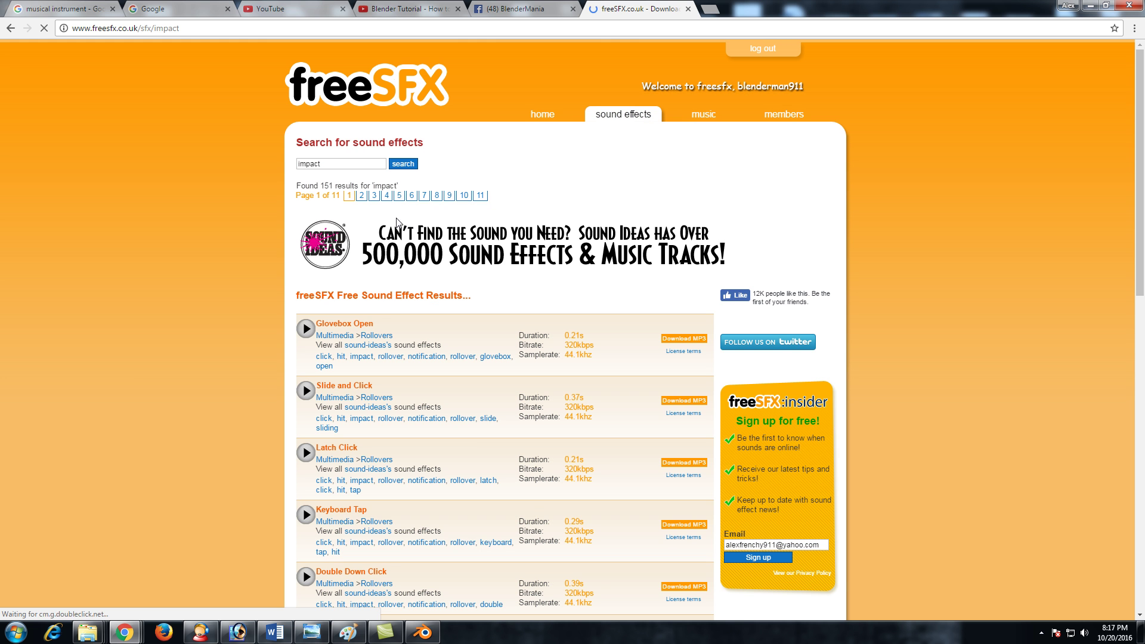
Step: On results page 4, preview Hard Rubber Impact and download it as MP3, accepting the licence
click(388, 197)
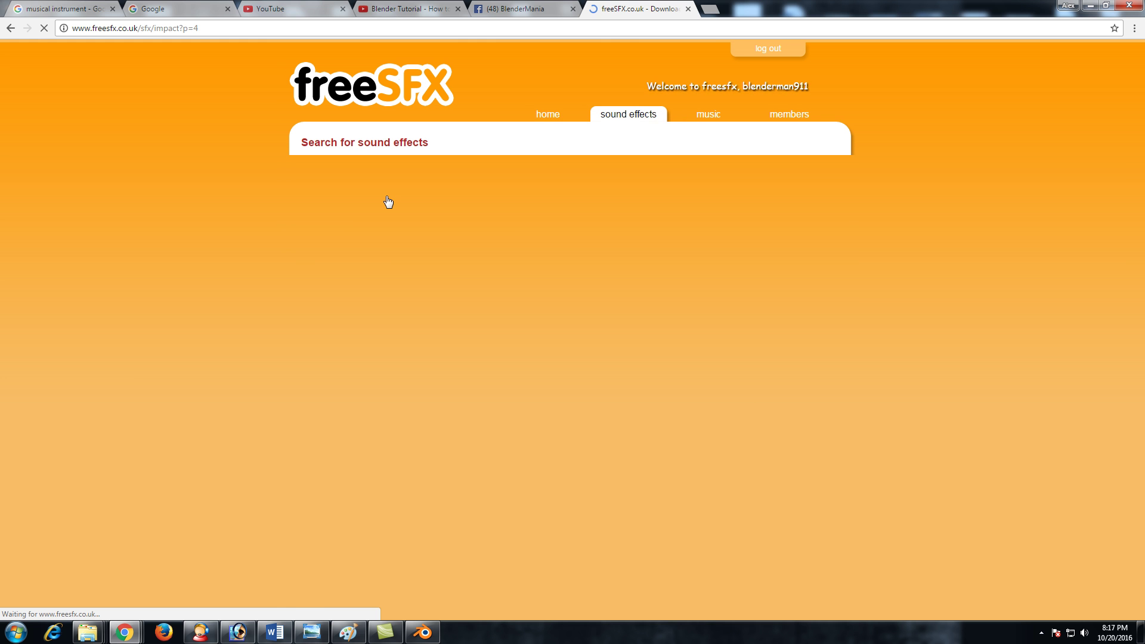
scroll(389, 200, down, 6)
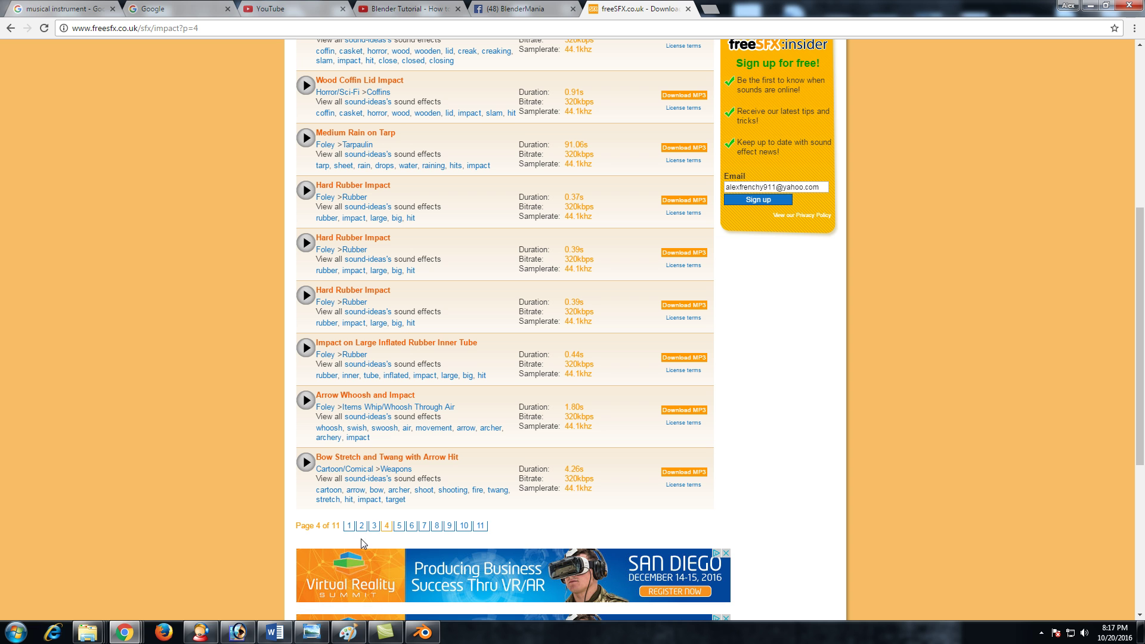
click(305, 295)
click(684, 305)
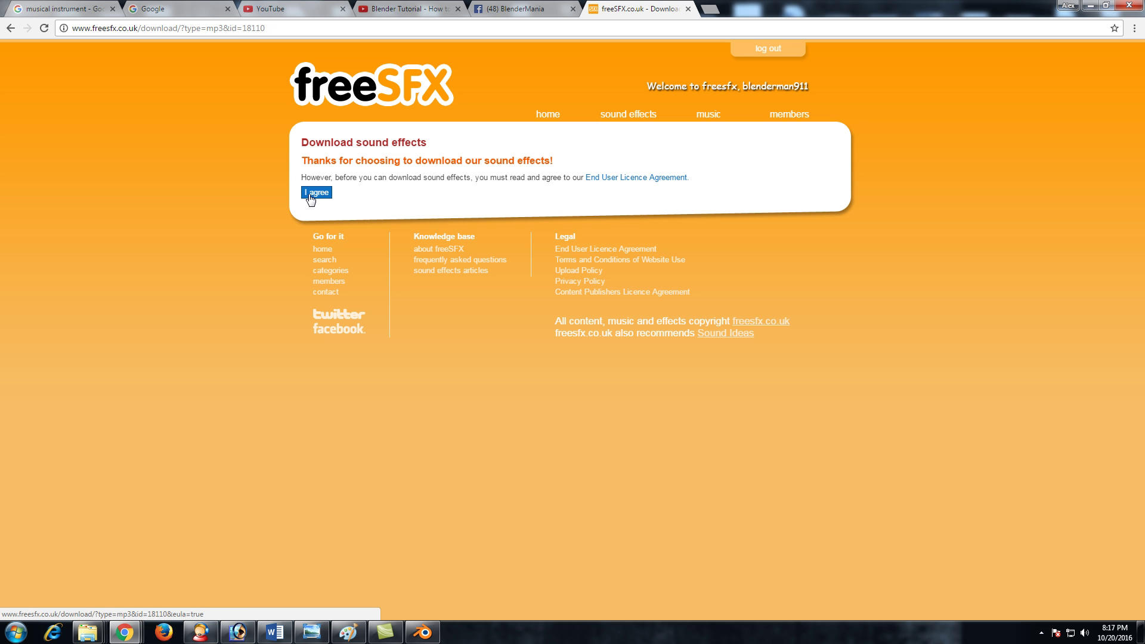
click(310, 195)
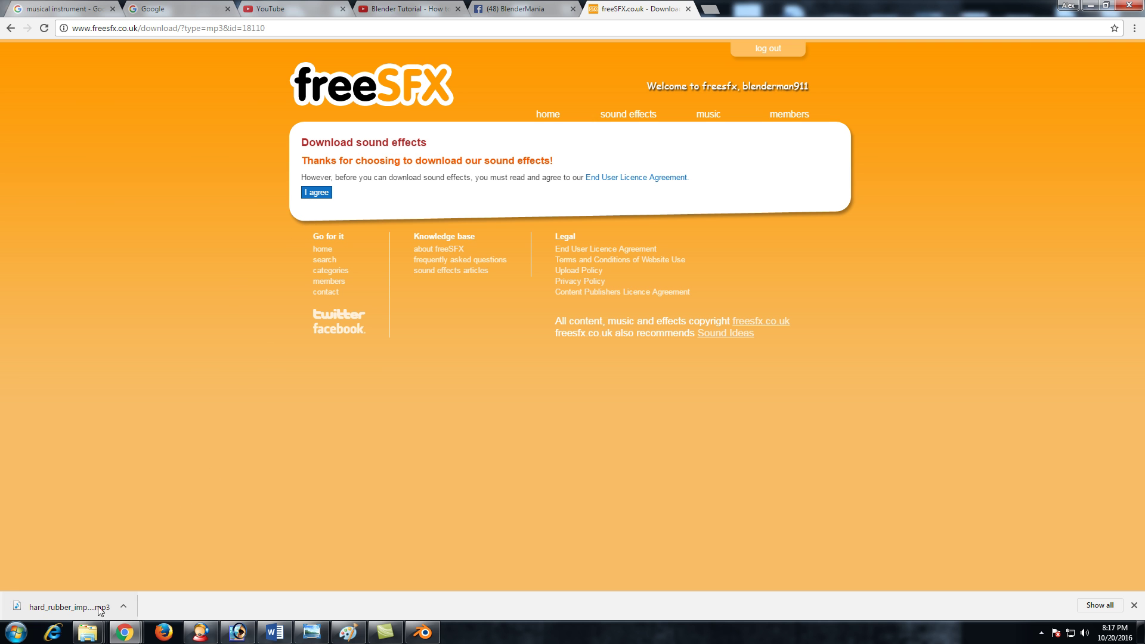
Step: Move the downloaded hard_rubber_impact MP3 into the YT tutorials folder and return to Blender
mouse_move(88, 632)
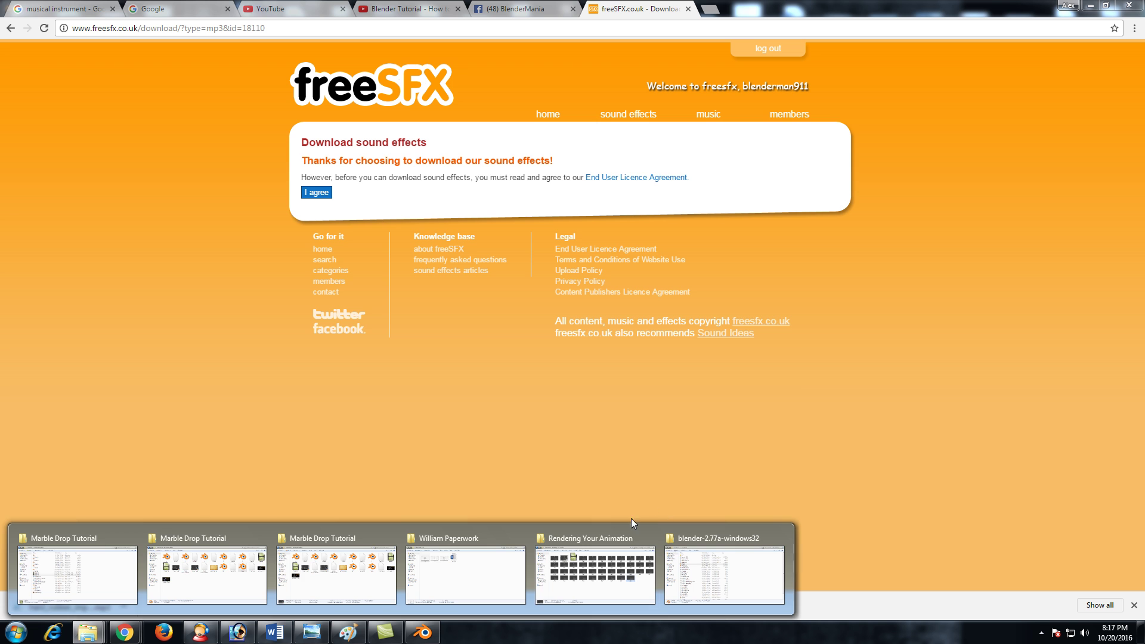
click(595, 574)
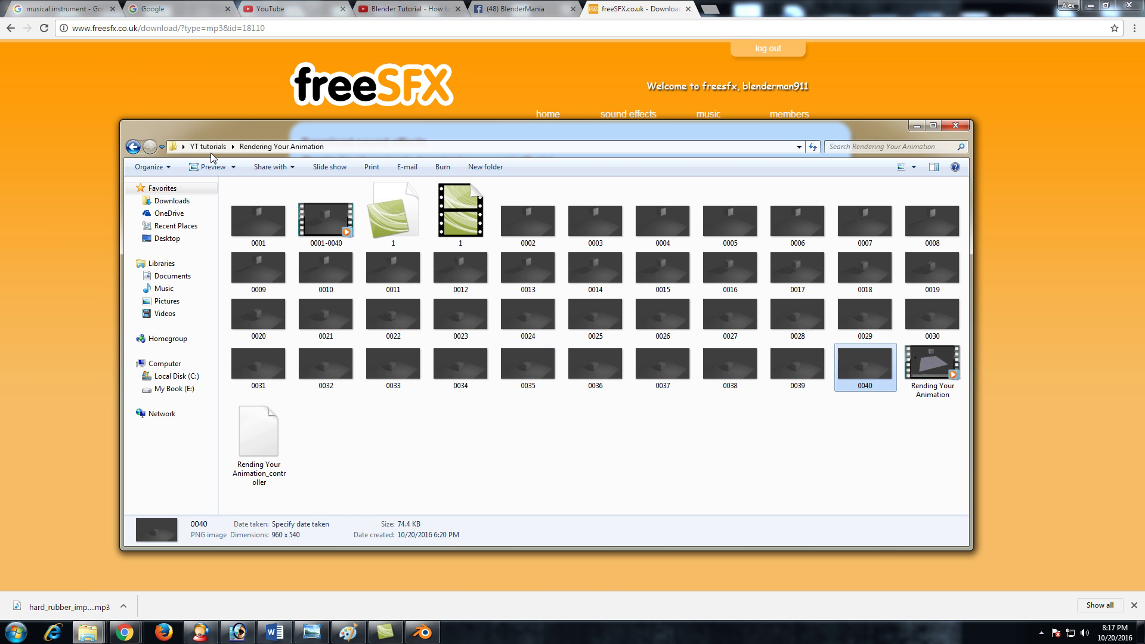
click(209, 147)
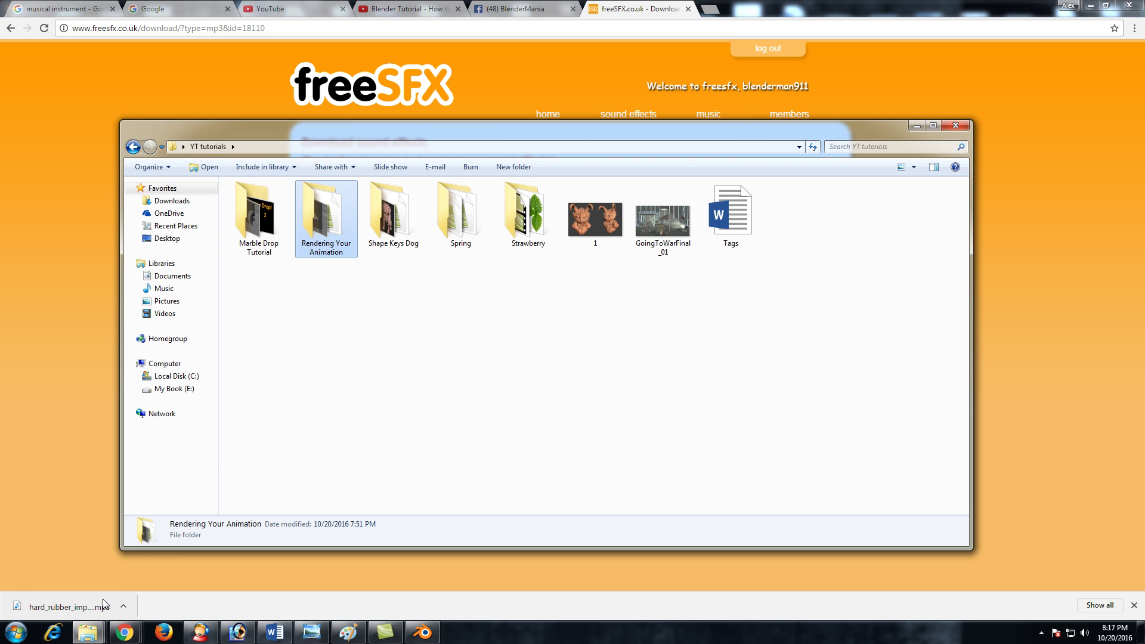
drag(65, 607, 568, 435)
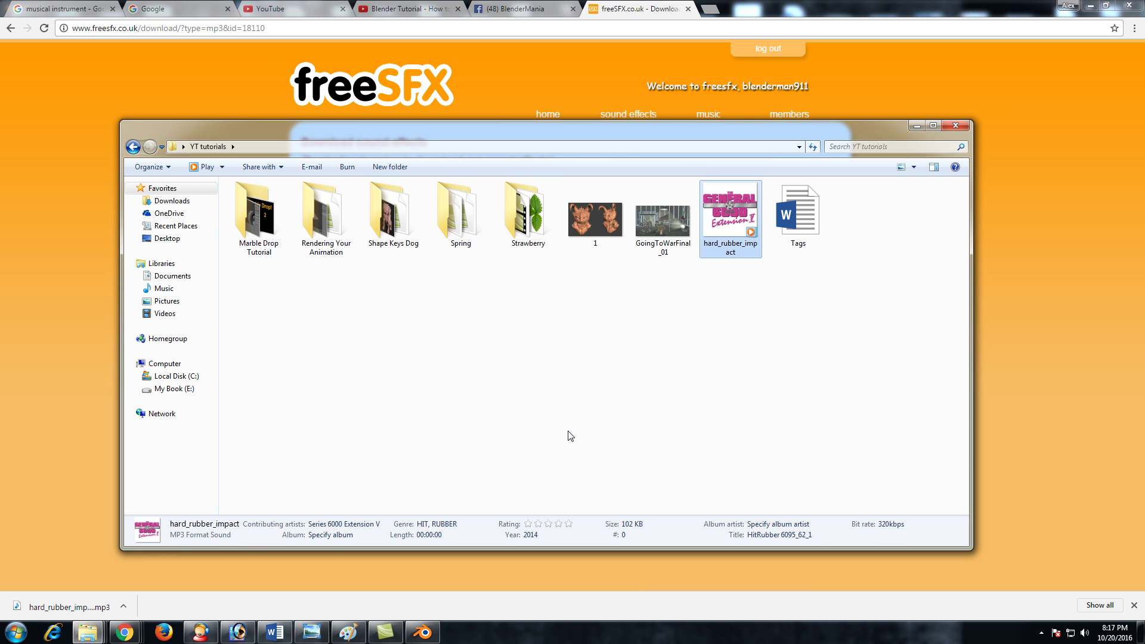
click(422, 625)
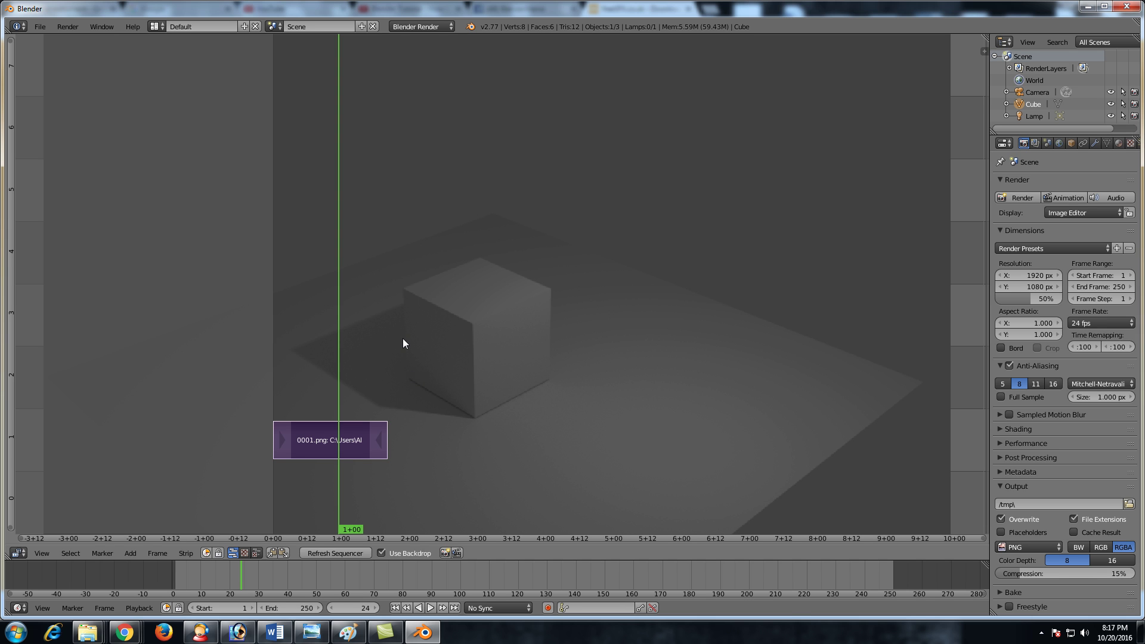
Step: At frame 16, add hard_rubber_impact.mp3 from YT tutorials as a sound strip and play it back
alt+scroll(317, 354, down, 8)
key(shift+a)
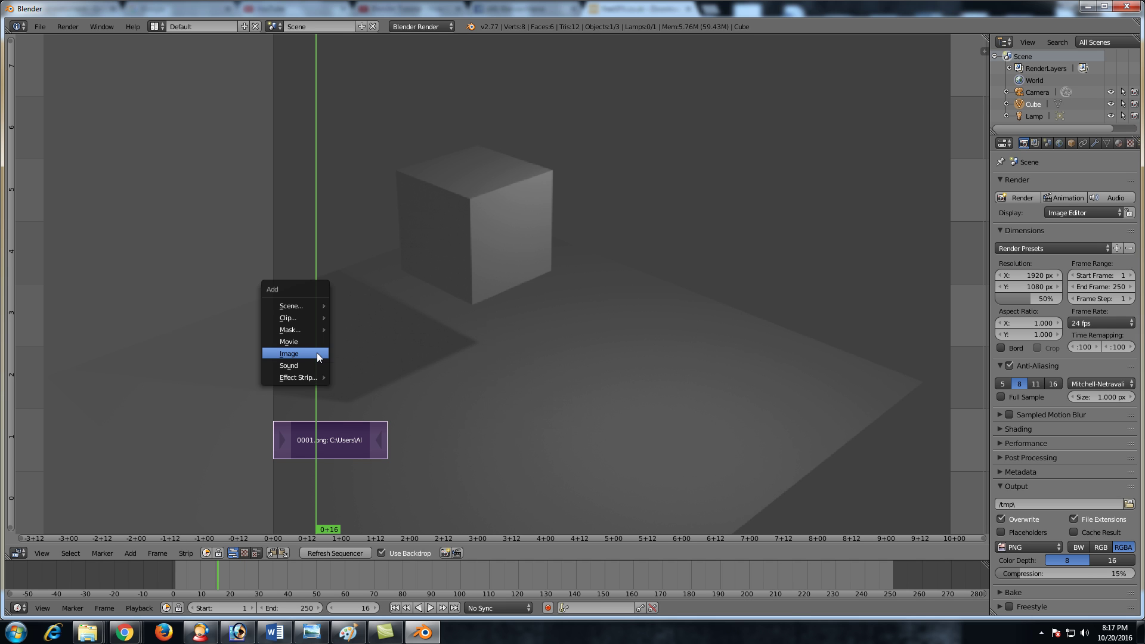
click(308, 366)
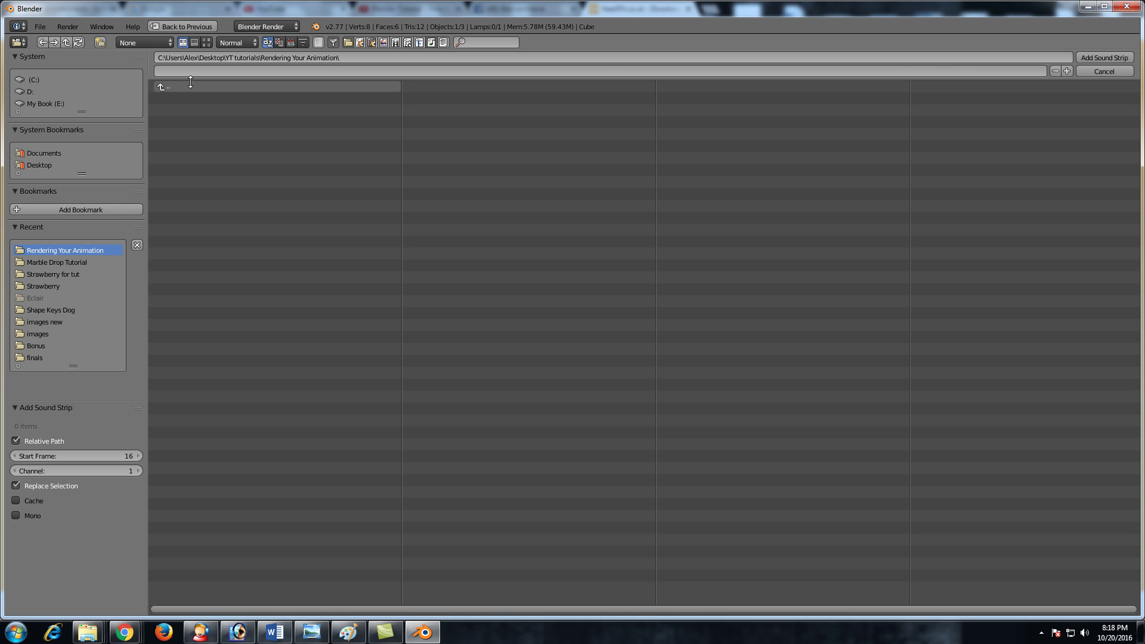
click(163, 86)
click(189, 159)
double_click(188, 158)
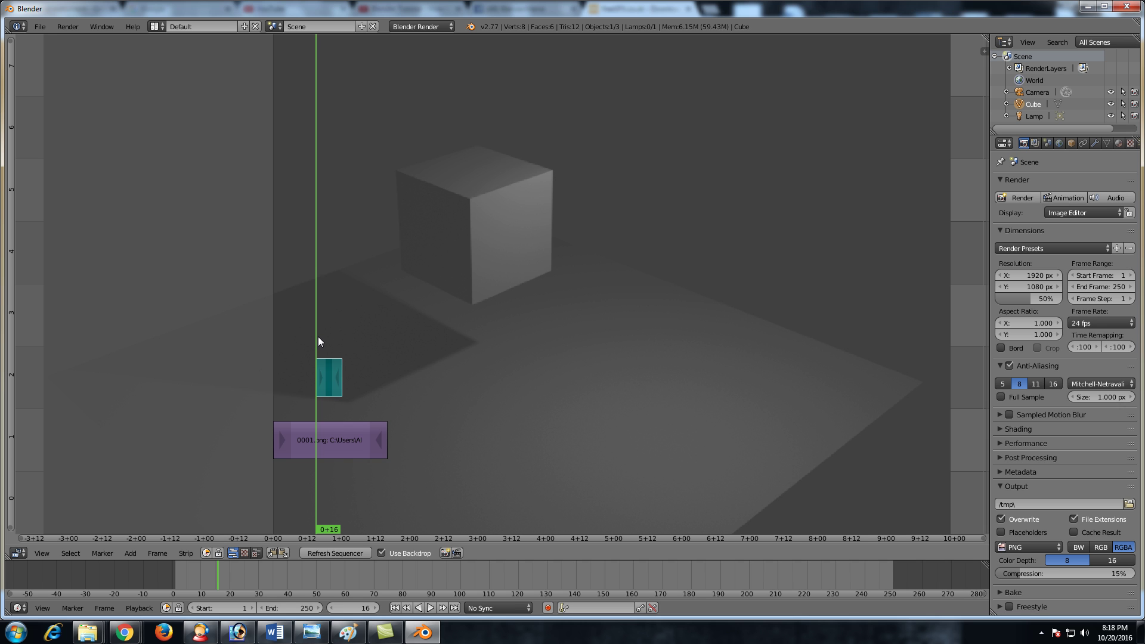
key(alt+a)
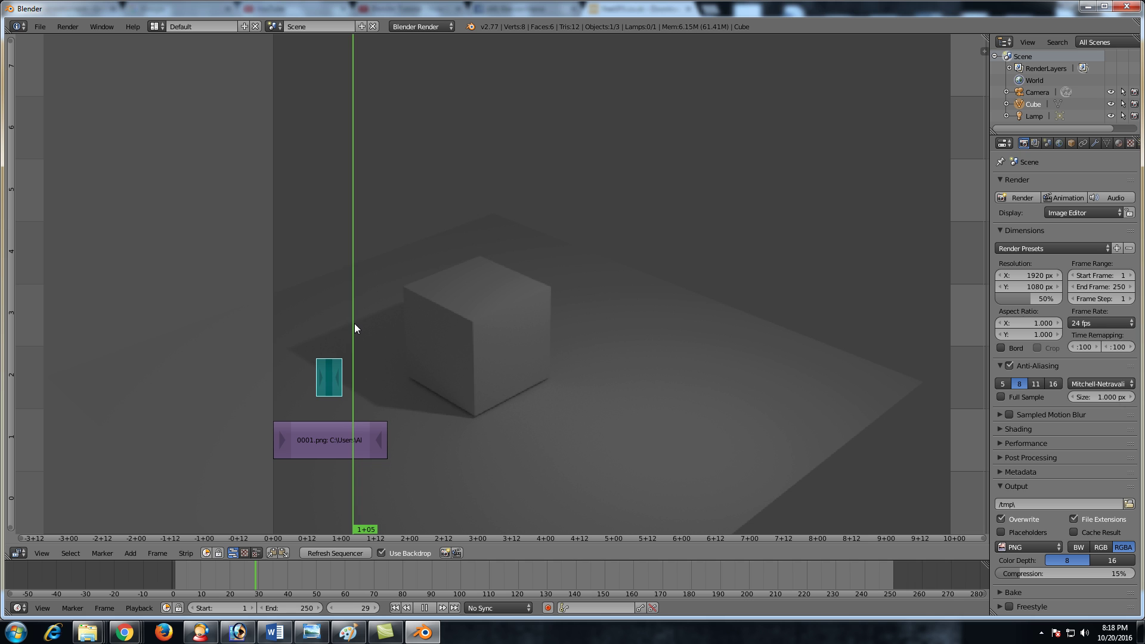
Step: Turn on Audio Scrubbing in the Timeline's Playback menu
mouse_move(354, 323)
mouse_down()
mouse_move(332, 327)
mouse_move(368, 322)
mouse_move(315, 324)
mouse_move(336, 322)
mouse_up()
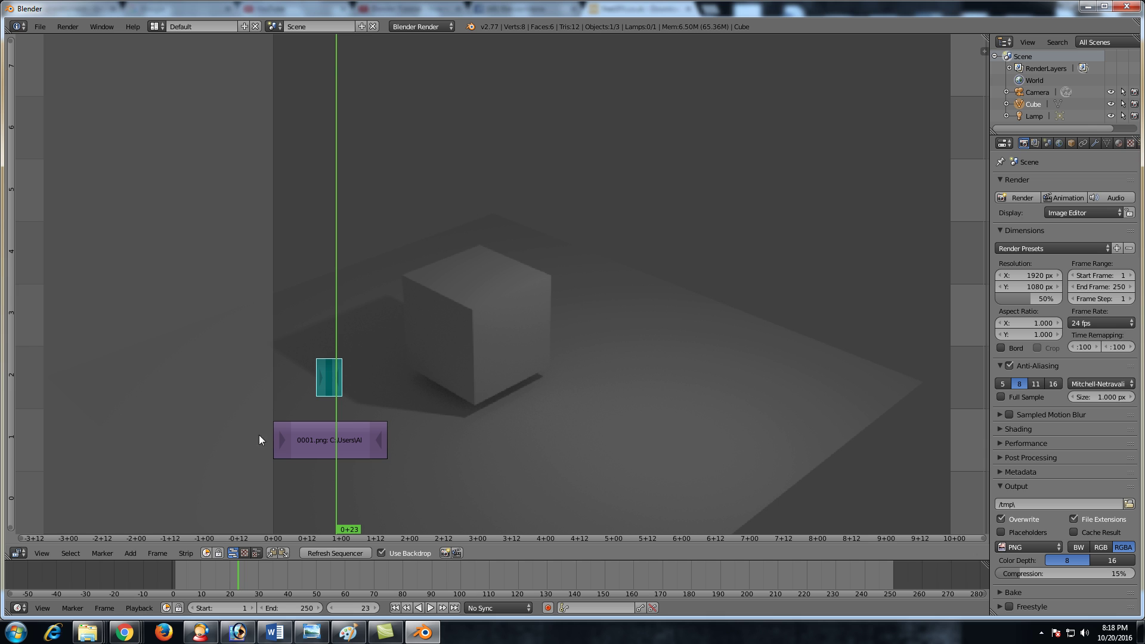
click(110, 605)
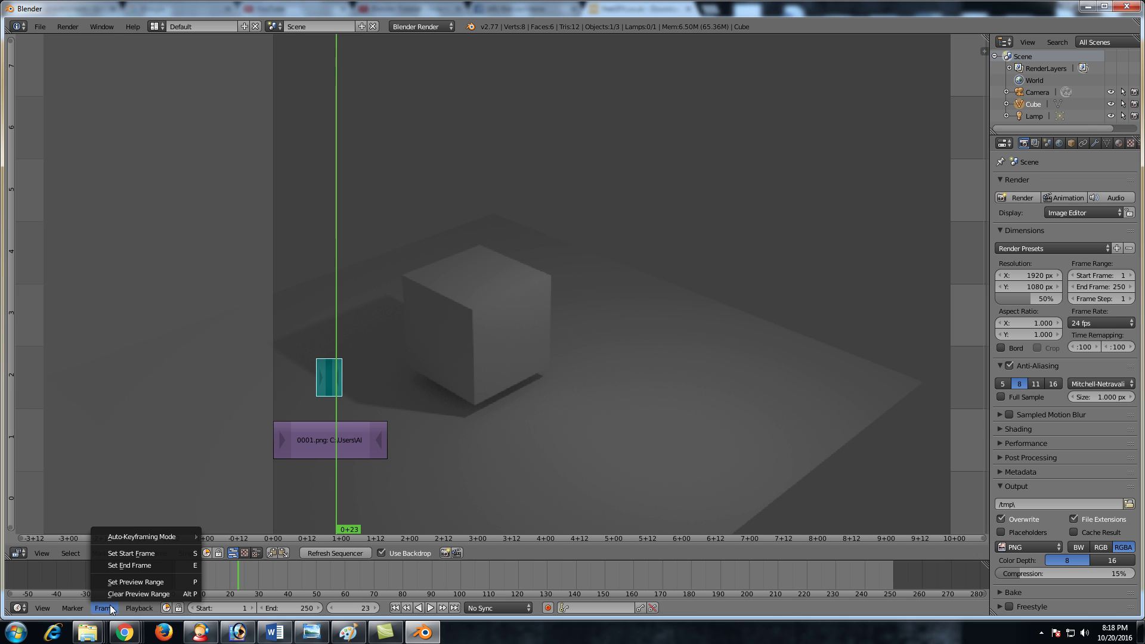
click(131, 607)
click(128, 607)
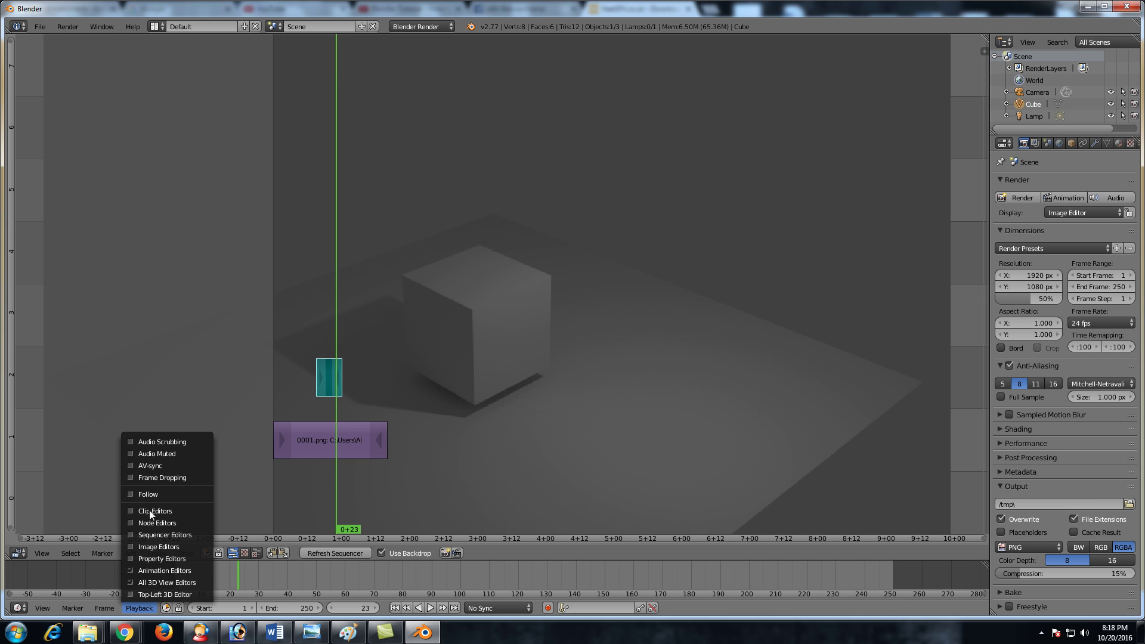
click(144, 442)
Step: Play and scrub the sequence around frames 11 to 24 to hear where the impact lands
key(alt+a)
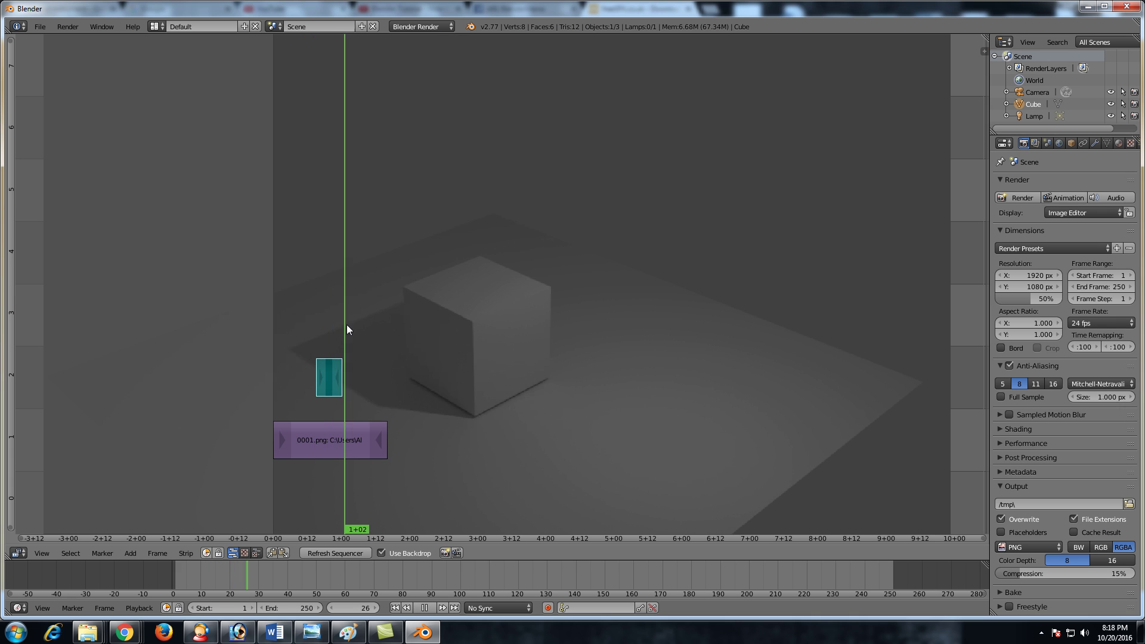
drag(348, 327, 306, 320)
key(alt+a)
click(307, 312)
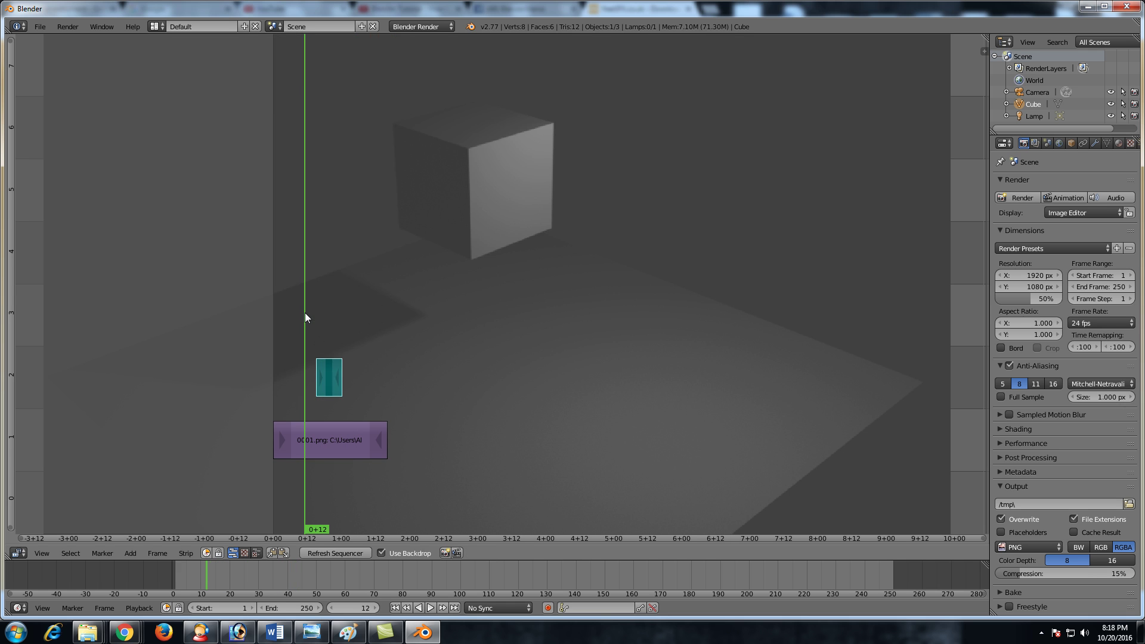
drag(326, 374, 350, 388)
drag(351, 436, 346, 376)
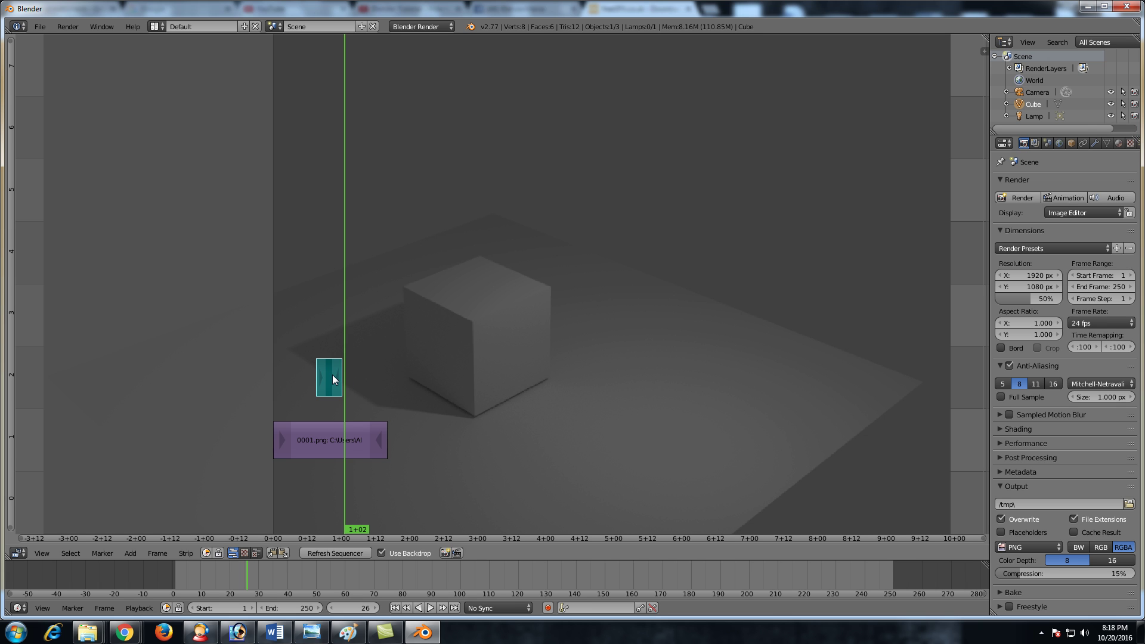
Step: Step frame by frame around frames 23 to 26 to find the cube landing at frame 24
key(g)
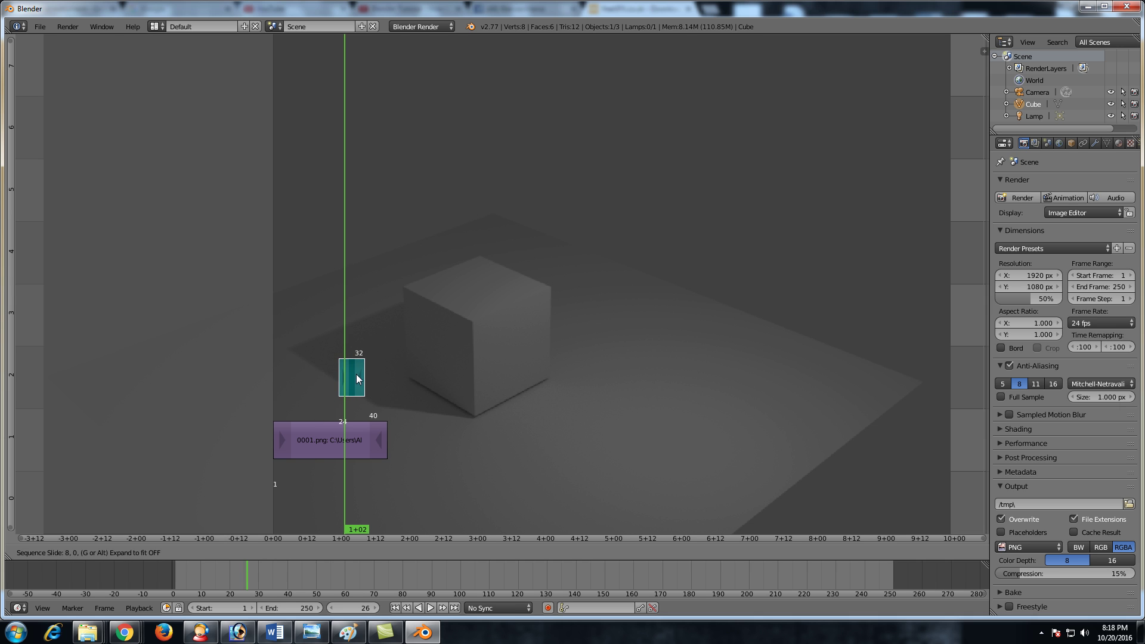
click(361, 377)
drag(345, 327, 338, 335)
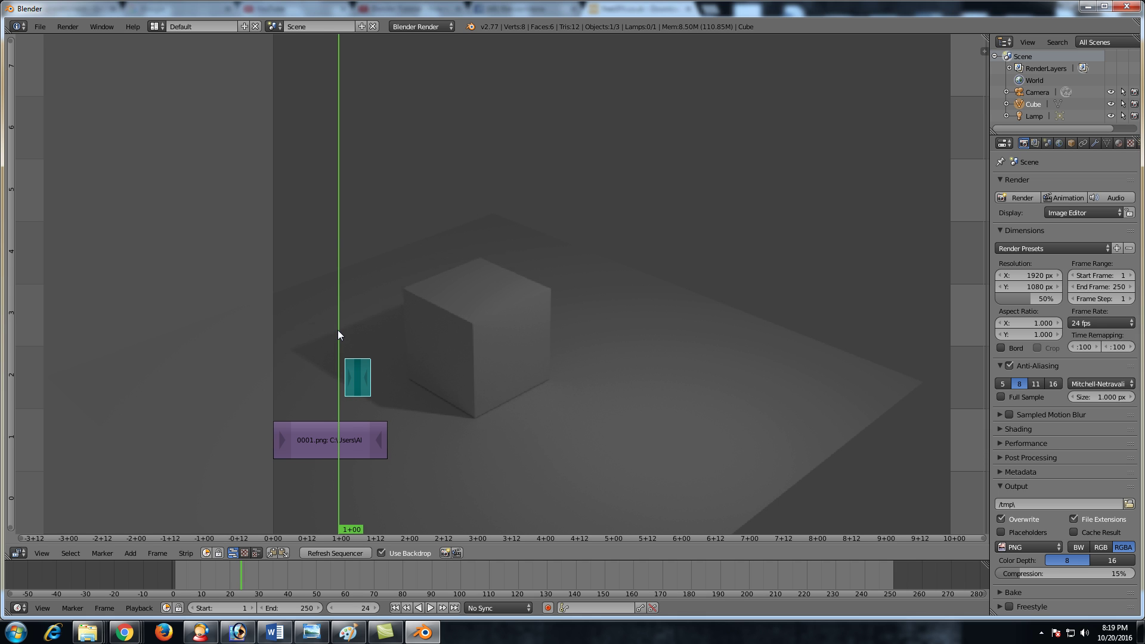
key(Left)
key(Right)
key(Right)
key(Left)
key(Left)
key(Right)
key(Right)
key(Right)
key(Left)
key(Left)
key(Left)
key(Right)
Step: Slide the impact sound strip to start at frame 24 and play to check the timing
key(g)
click(356, 373)
key(alt+a)
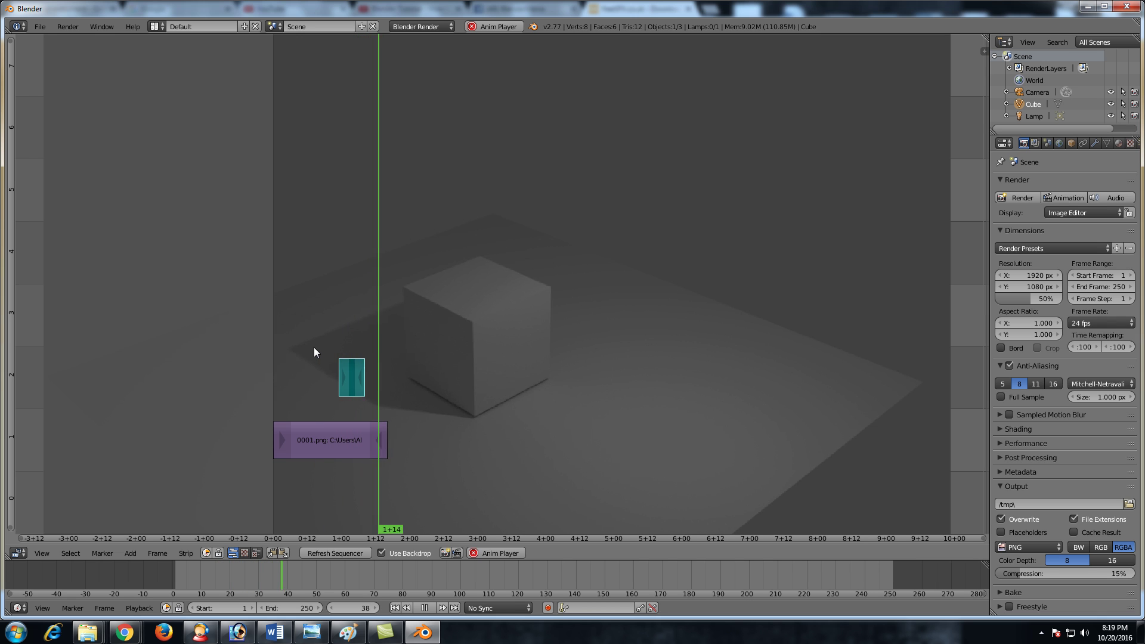
key(Escape)
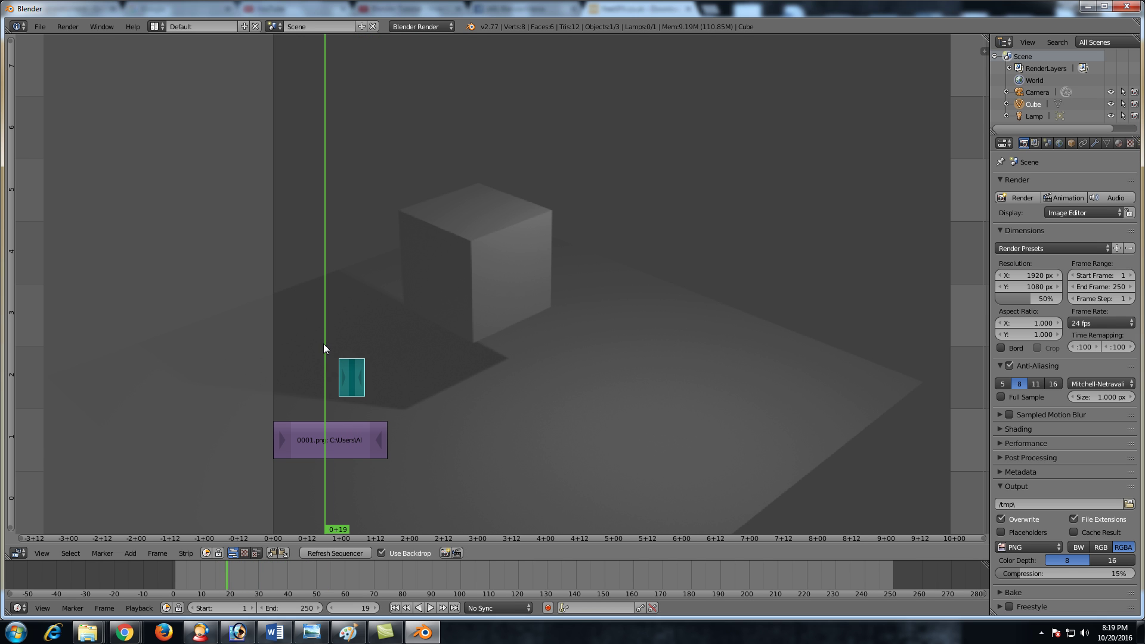
Step: Set the scene's end frame to 40
click(295, 608)
text(40)
key(Return)
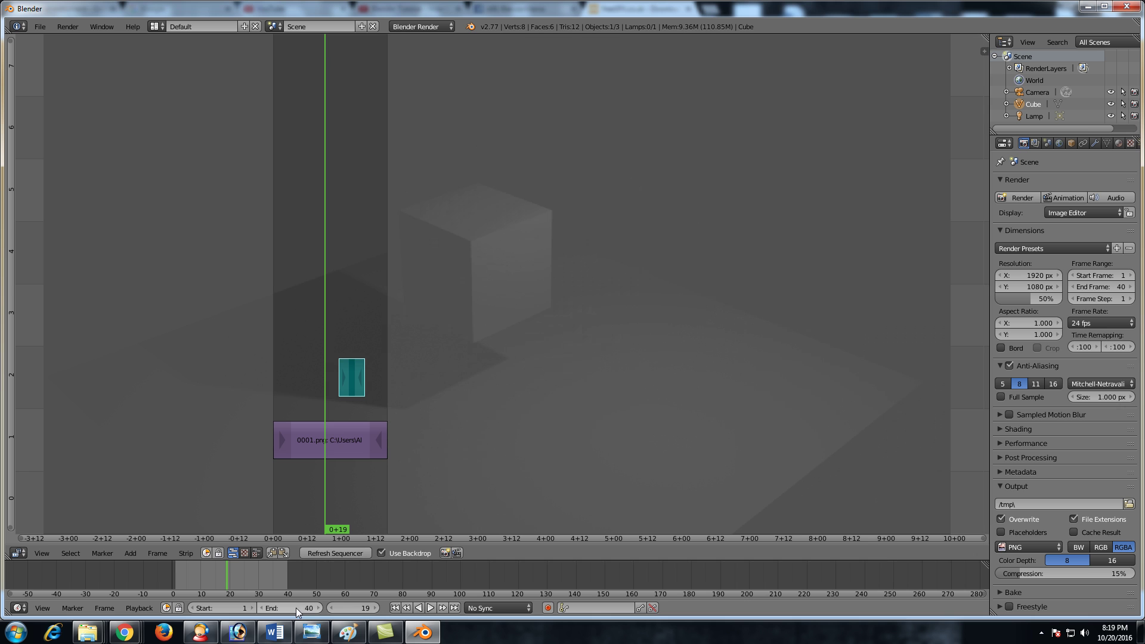
key(alt+a)
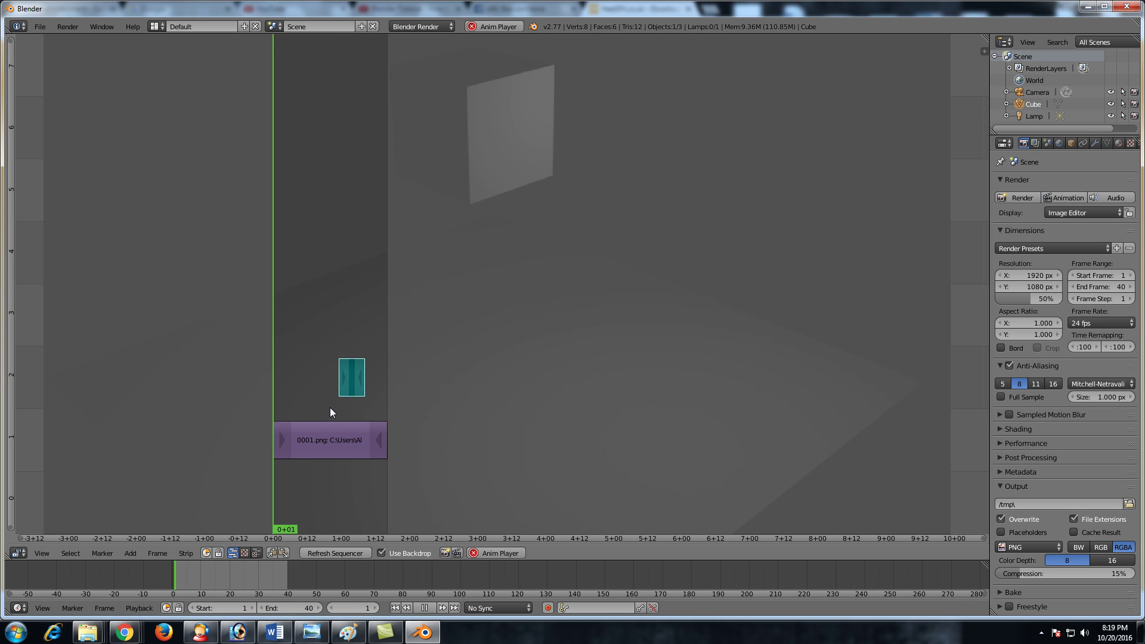
middle_drag(370, 305, 491, 307)
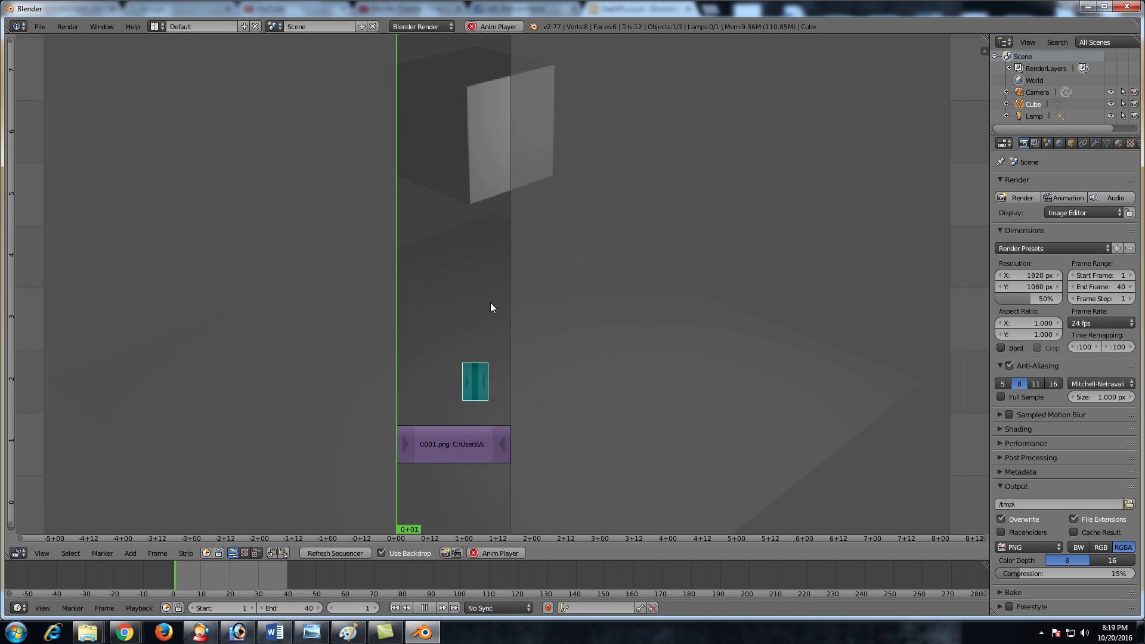
key(Escape)
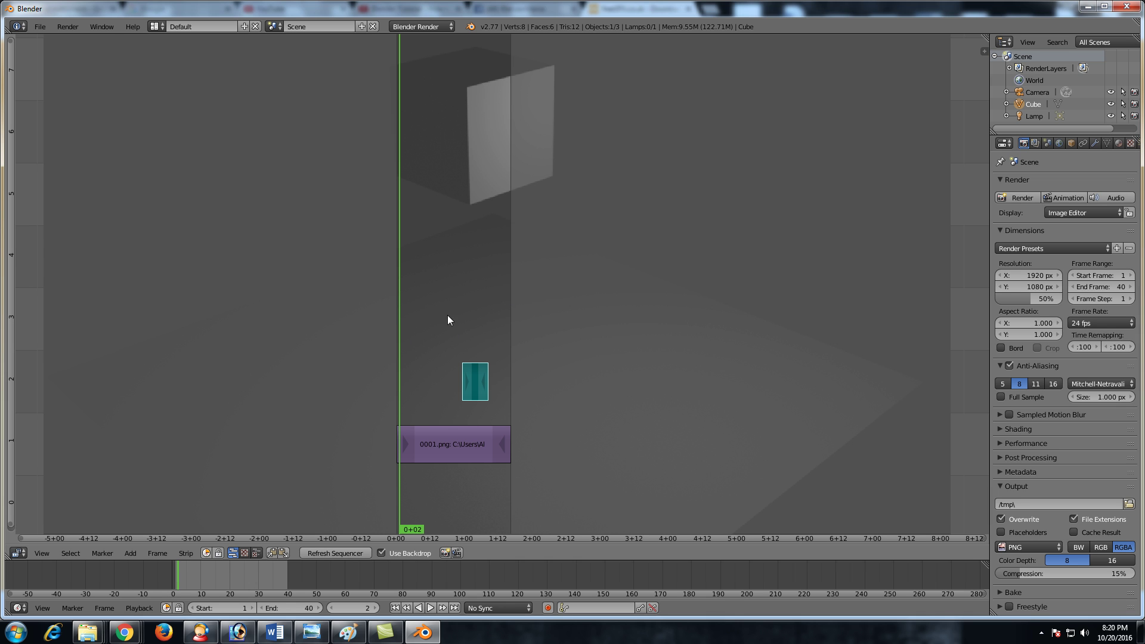
click(440, 445)
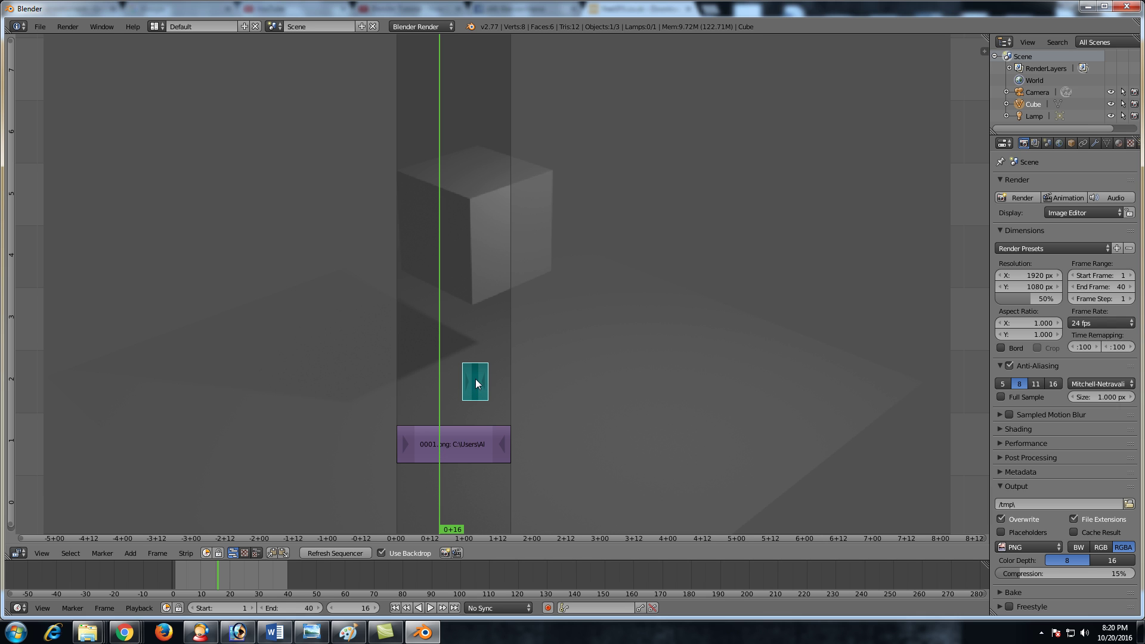
key(alt+a)
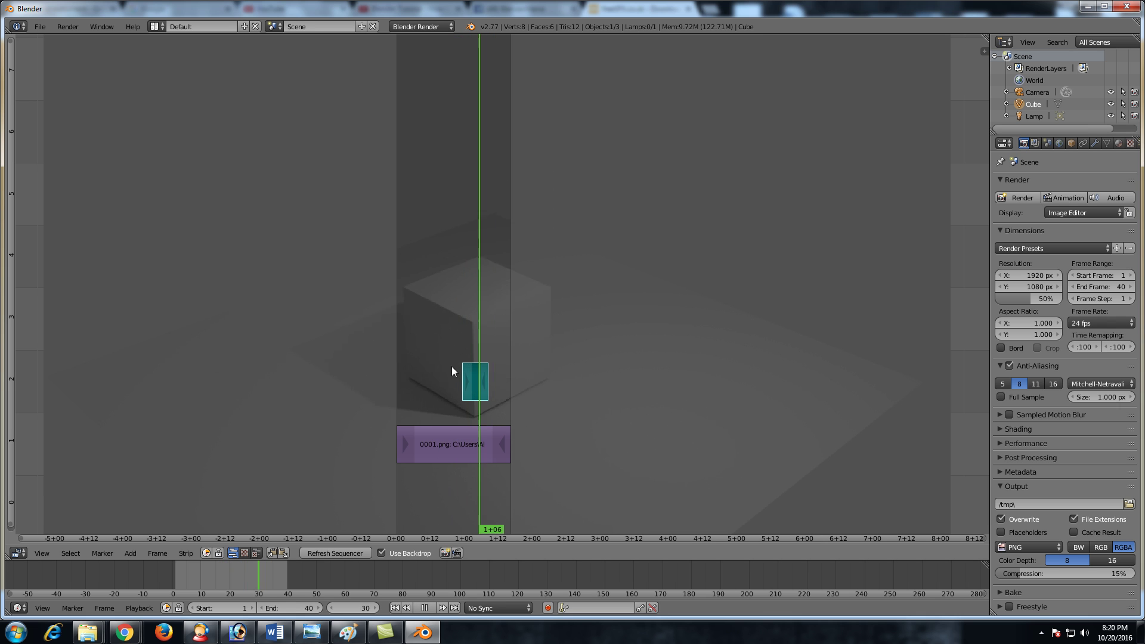
key(alt+a)
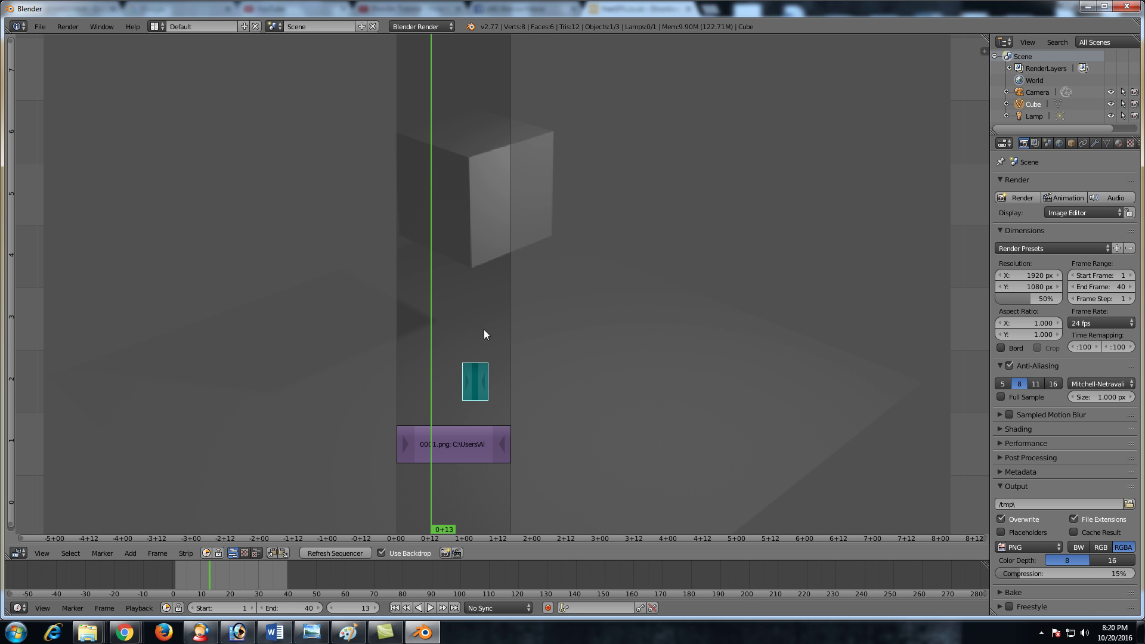
Step: Add song1.wav from E:\Ultimate Blender Course\Sound Effects as a sound strip at frame 13
key(shift+a)
click(444, 308)
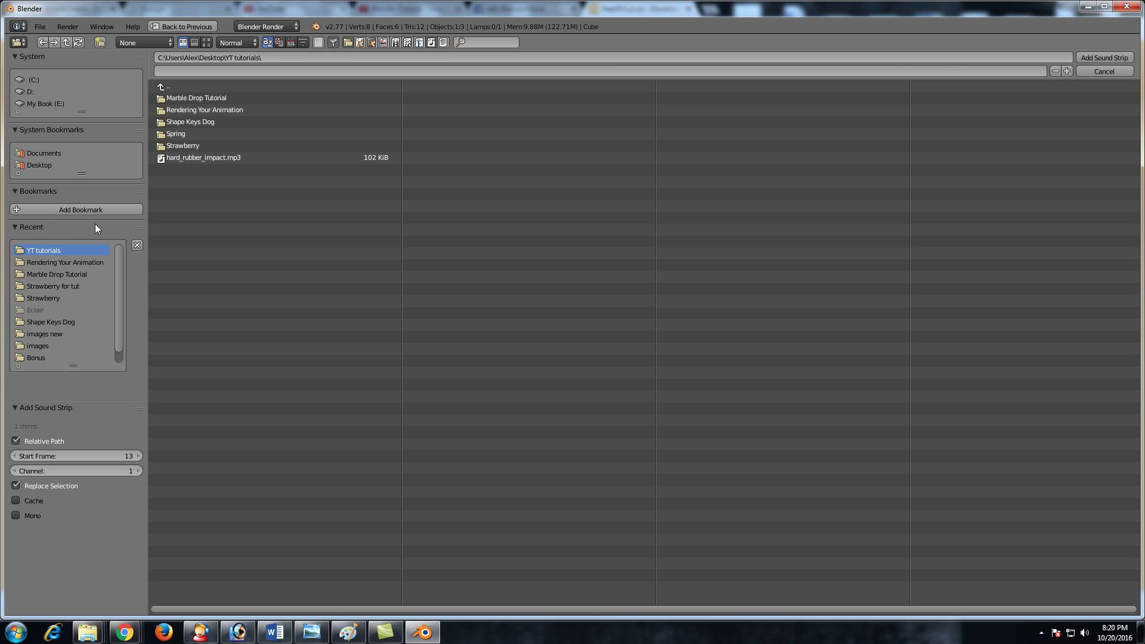
click(43, 105)
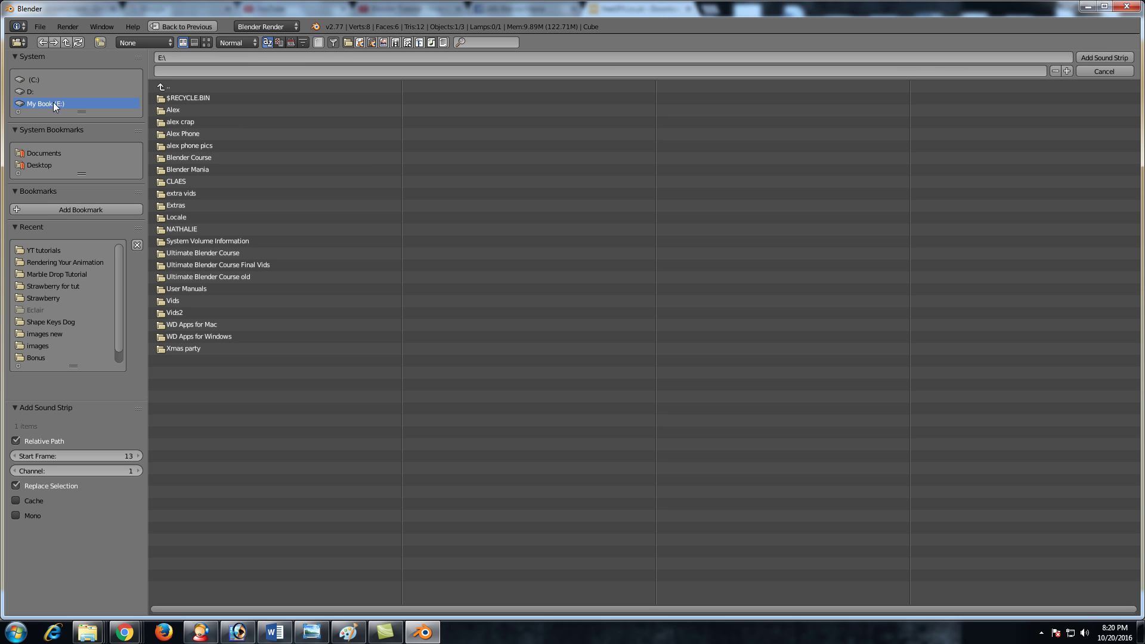
click(233, 253)
click(440, 551)
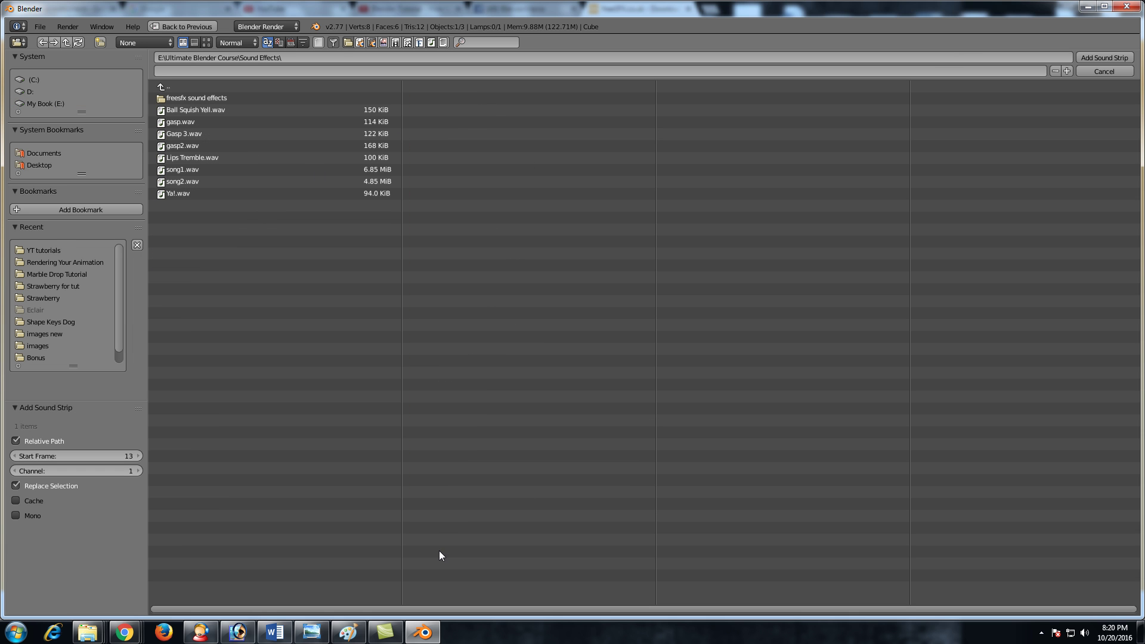
click(185, 169)
double_click(184, 168)
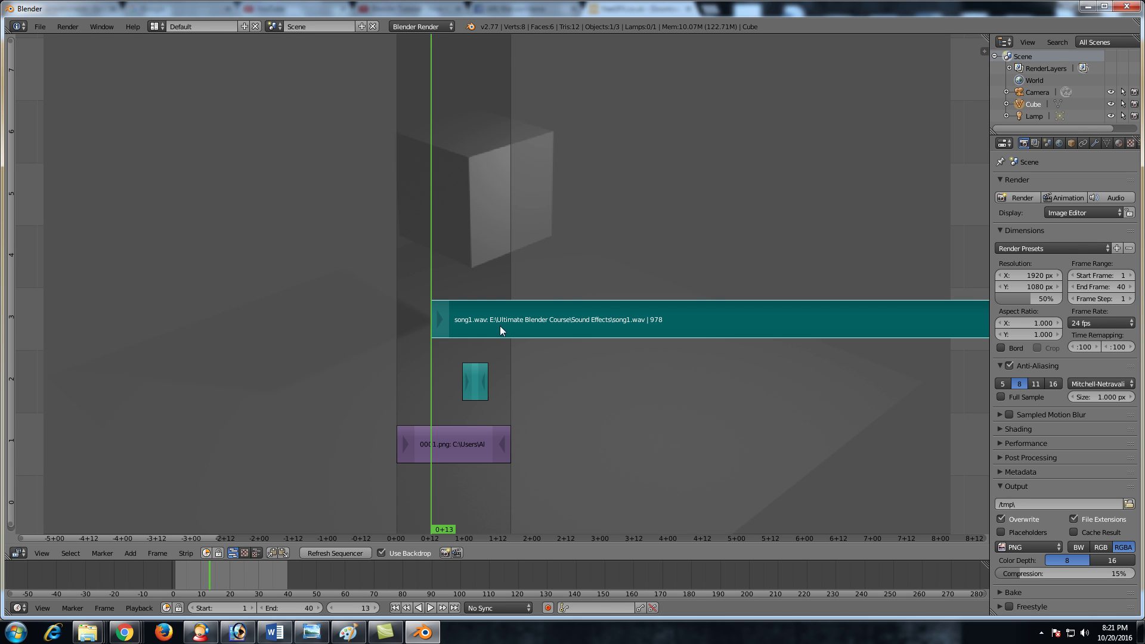
Step: Slide the song1.wav strip to frame 1 and play from the start to check the music
key(g)
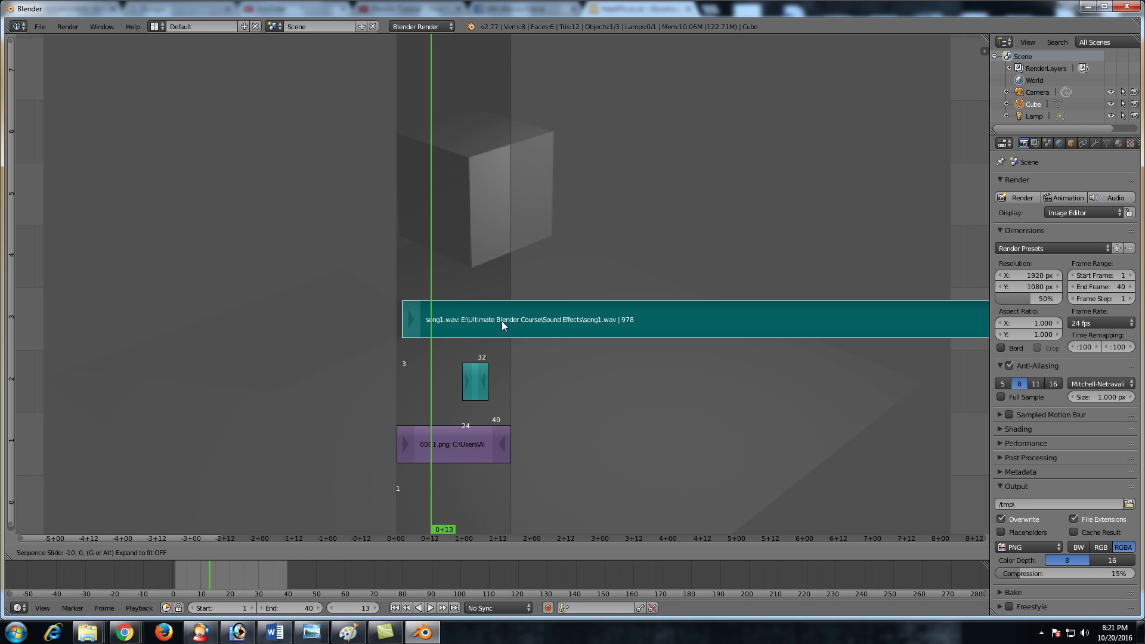
click(485, 322)
drag(441, 358, 402, 377)
key(alt+a)
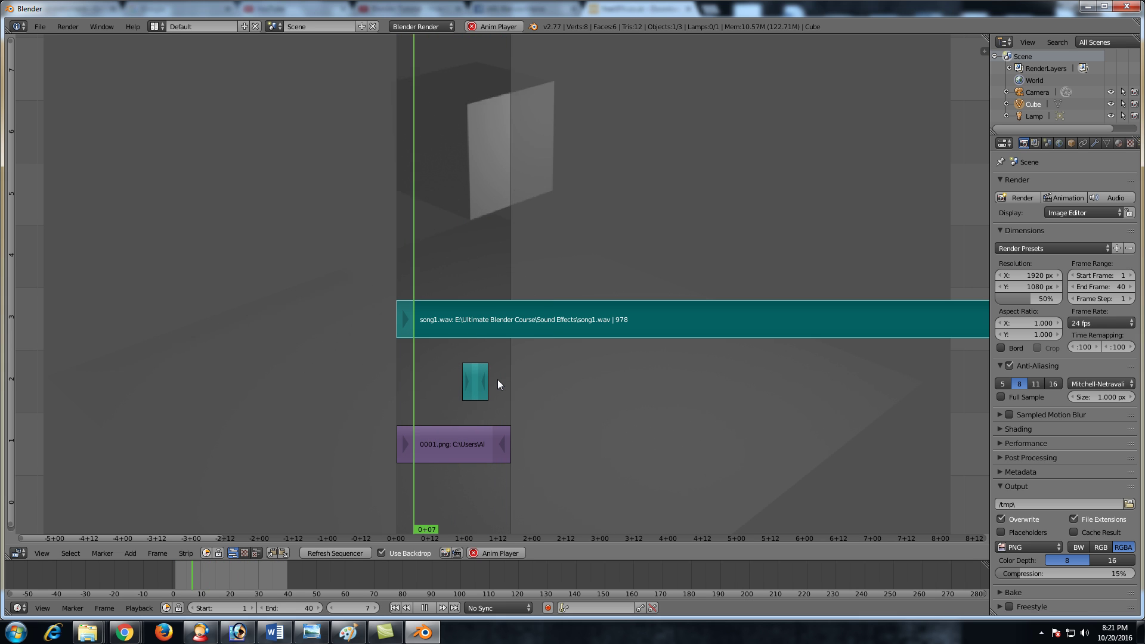
key(alt+a)
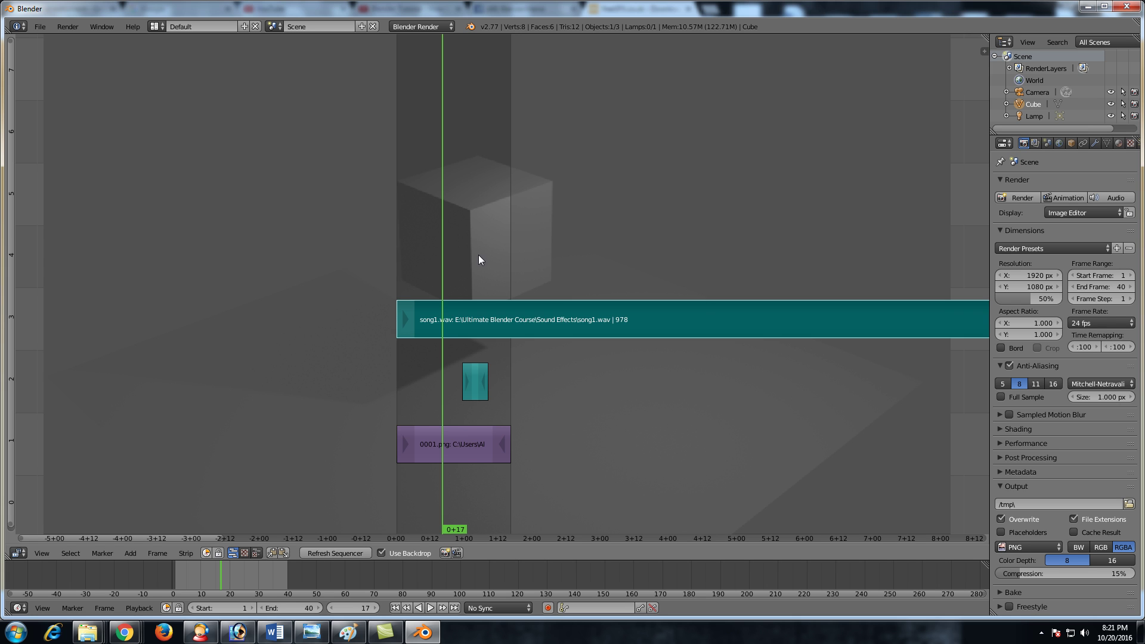
scroll(482, 252, down, 3)
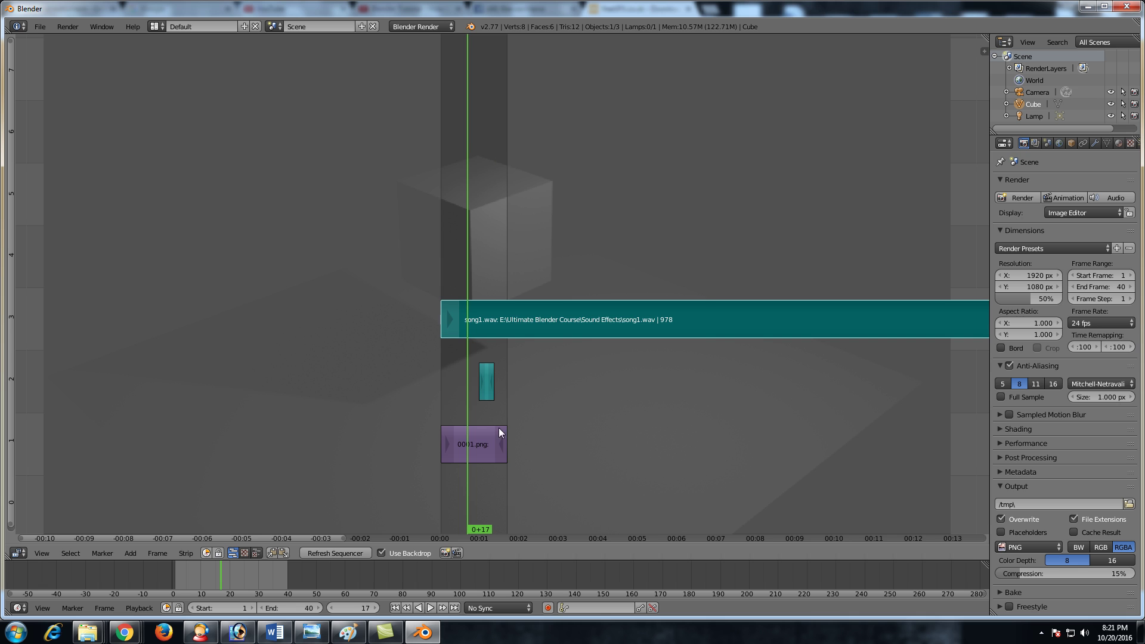
scroll(544, 373, up, 4)
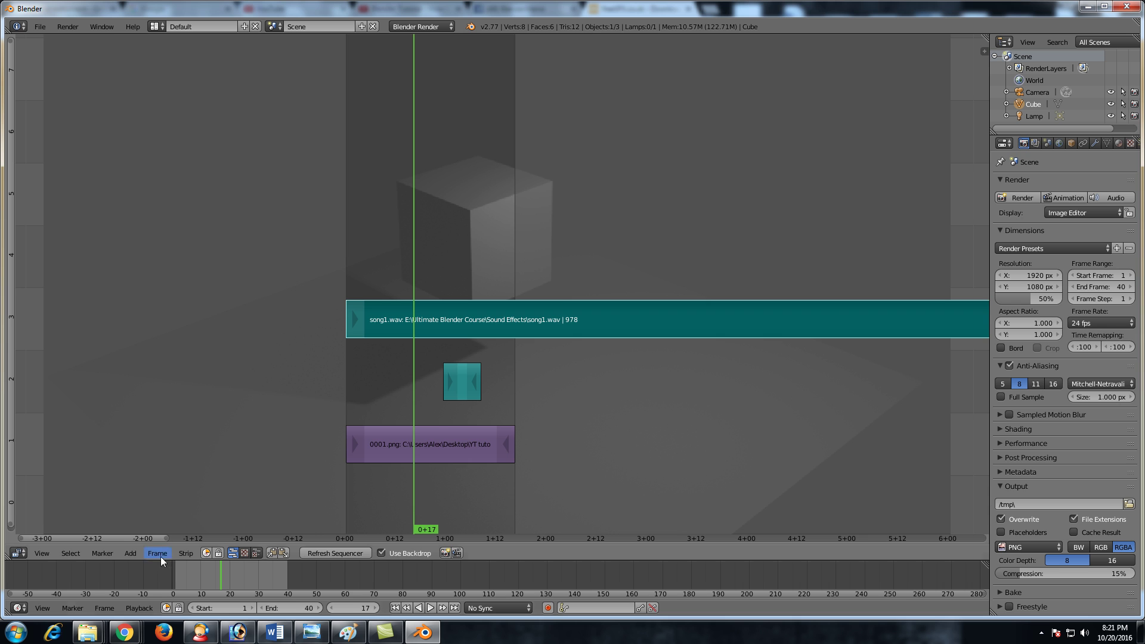
Step: Switch the Timeline's playback sync to AV-sync and preview the sequence with Alt+A
click(138, 608)
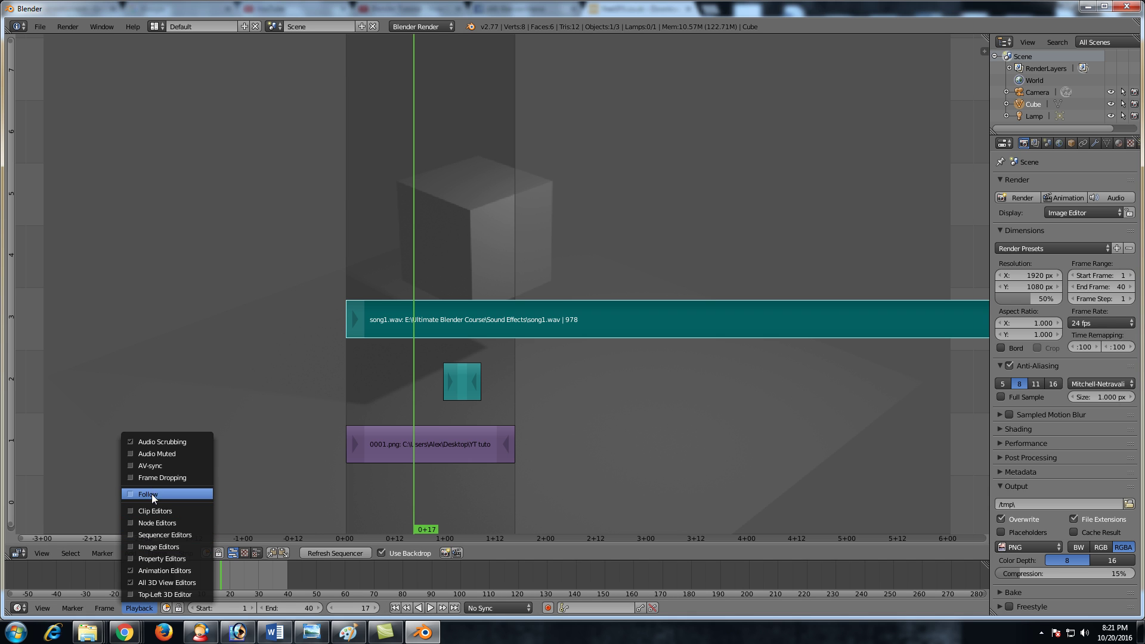
click(130, 465)
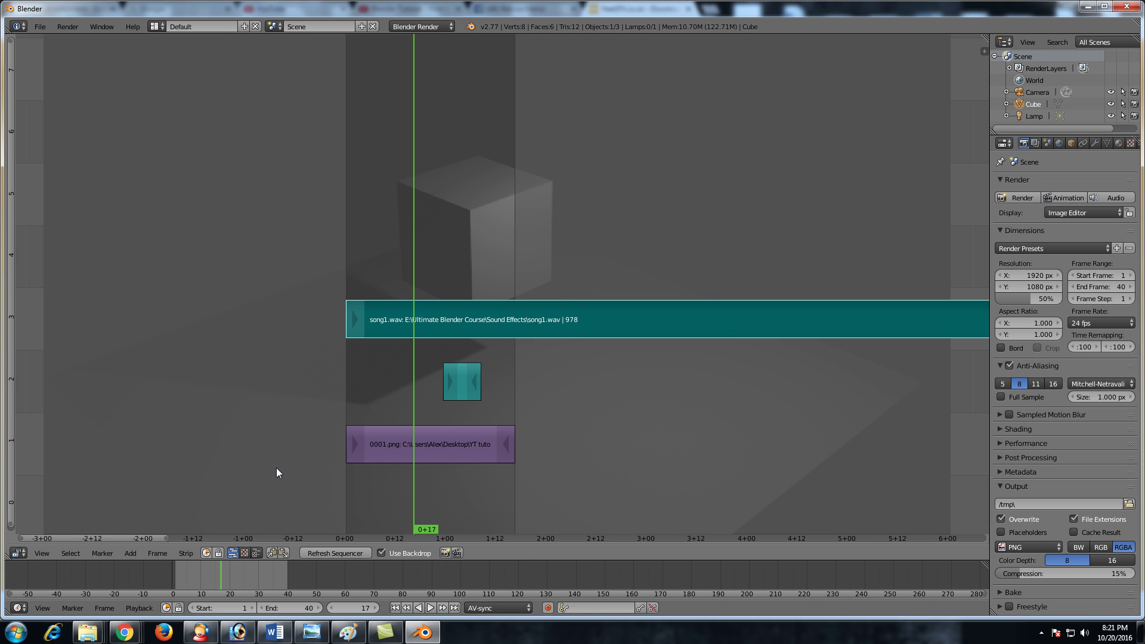
key(alt+a)
key(alt+a)
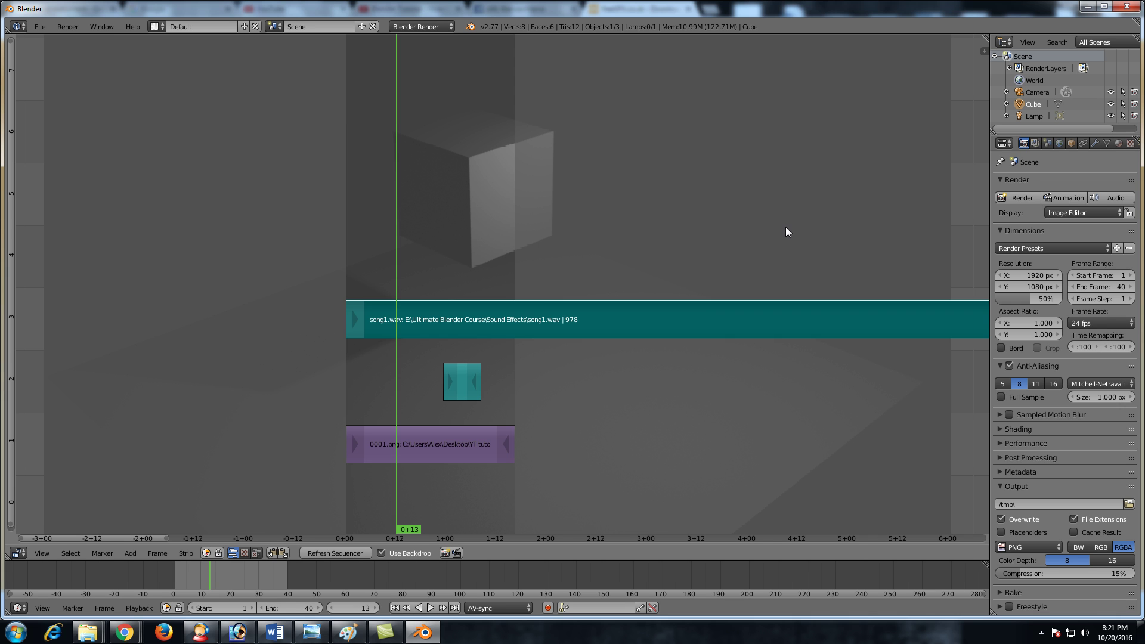
Step: Show the music strip's properties, return to frame 1 and adjust its soft trim start
key(n)
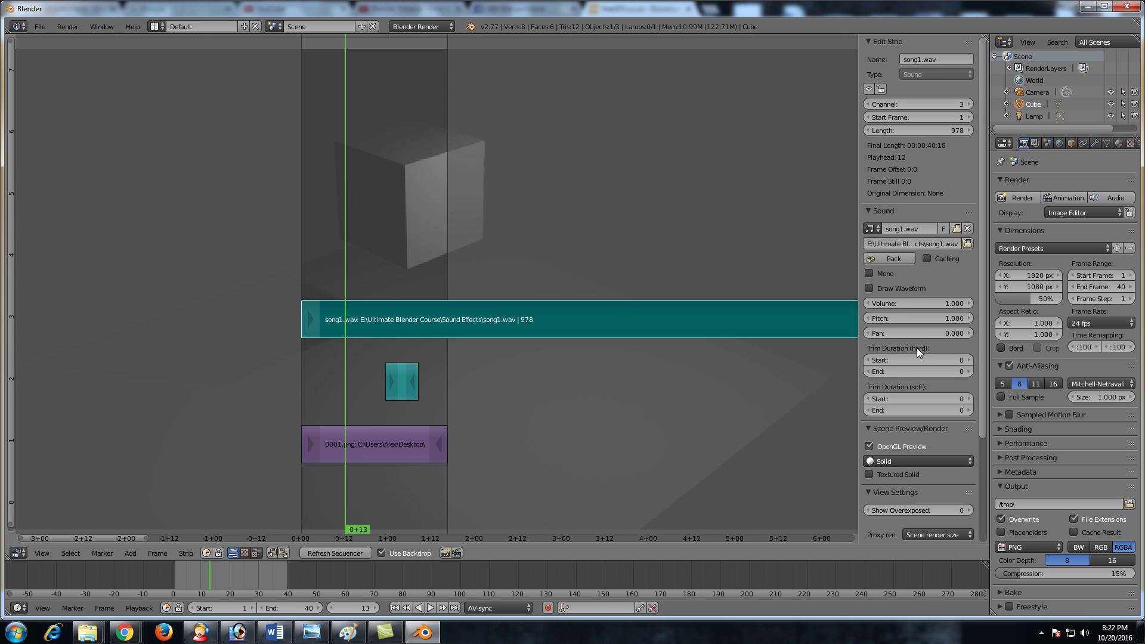
key(shift+Left)
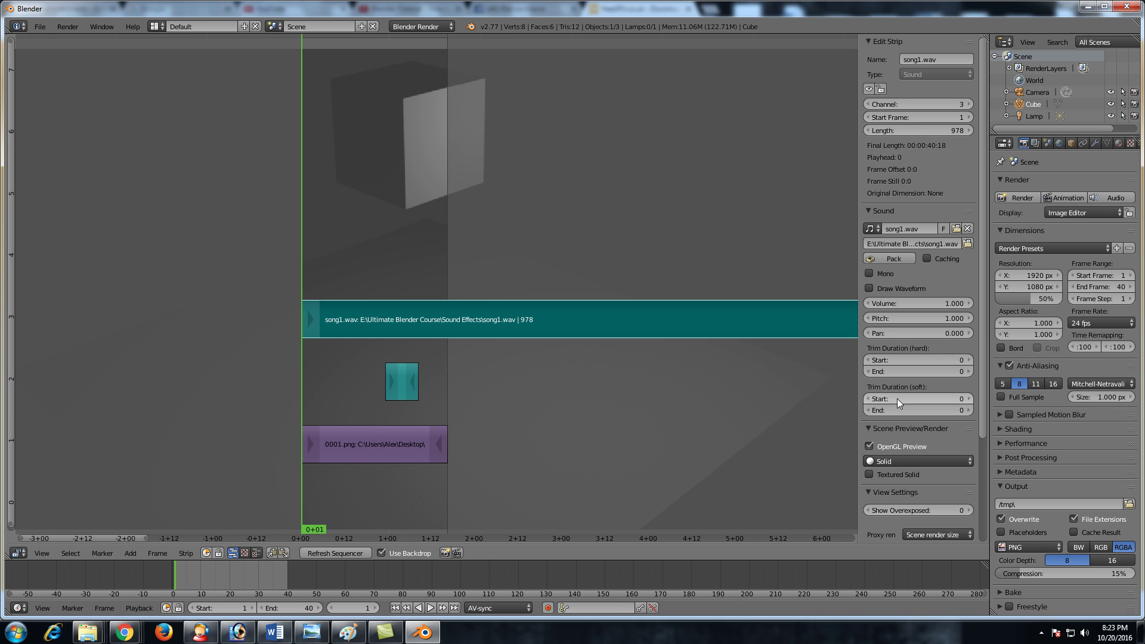
drag(896, 401, 945, 407)
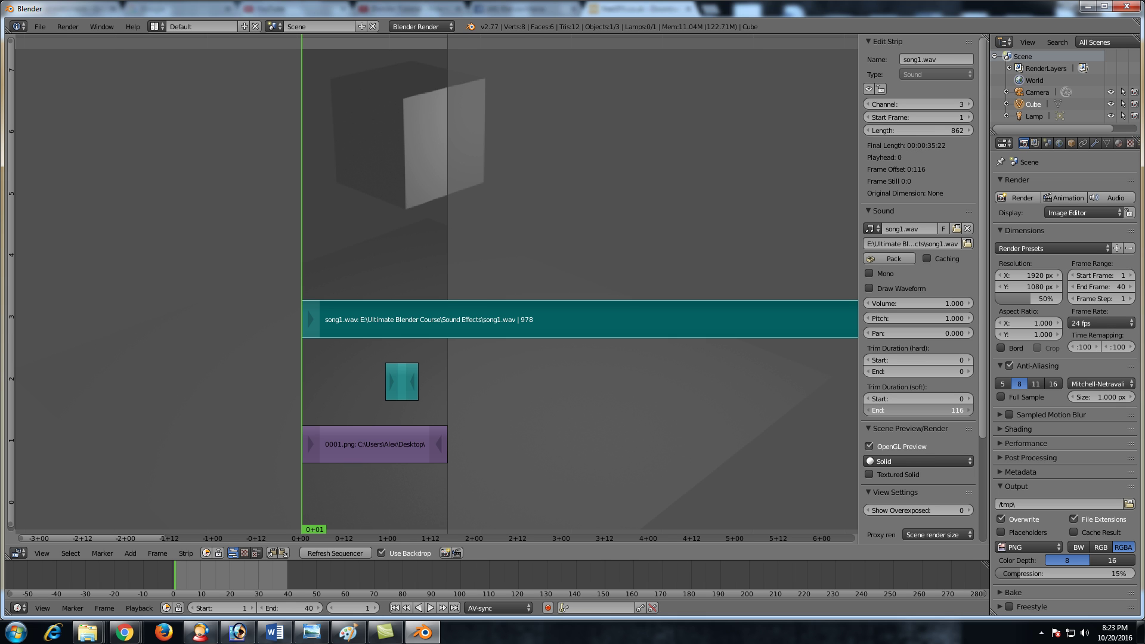
drag(919, 130, 775, 130)
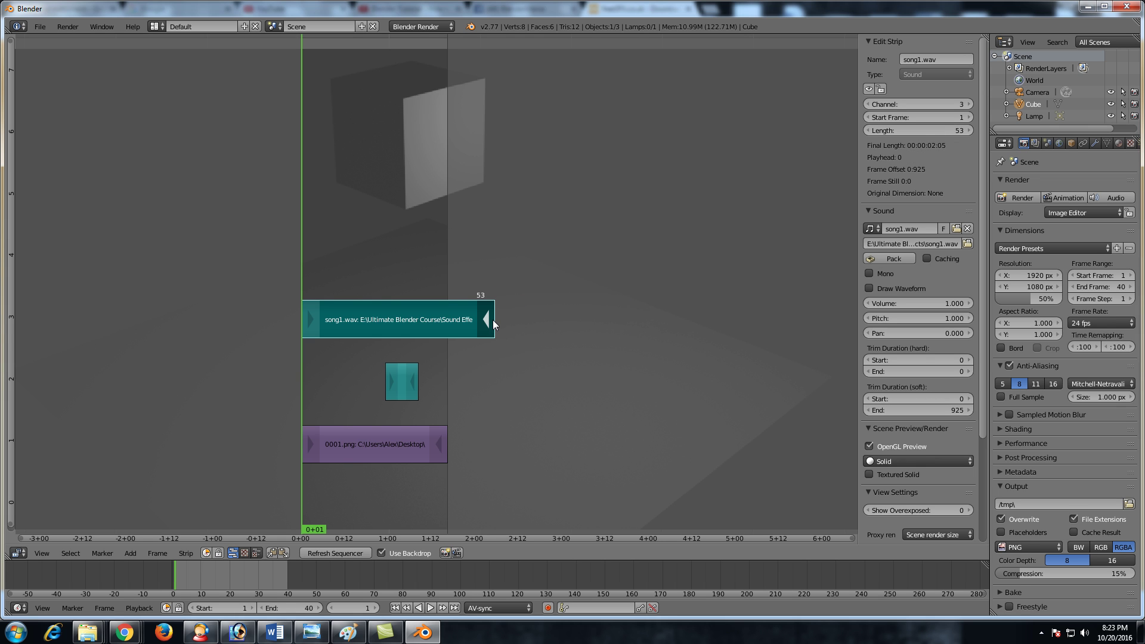
Step: Slide the song1.wav strip's end back to 39 frames, keeping its start at frame 1
key(g)
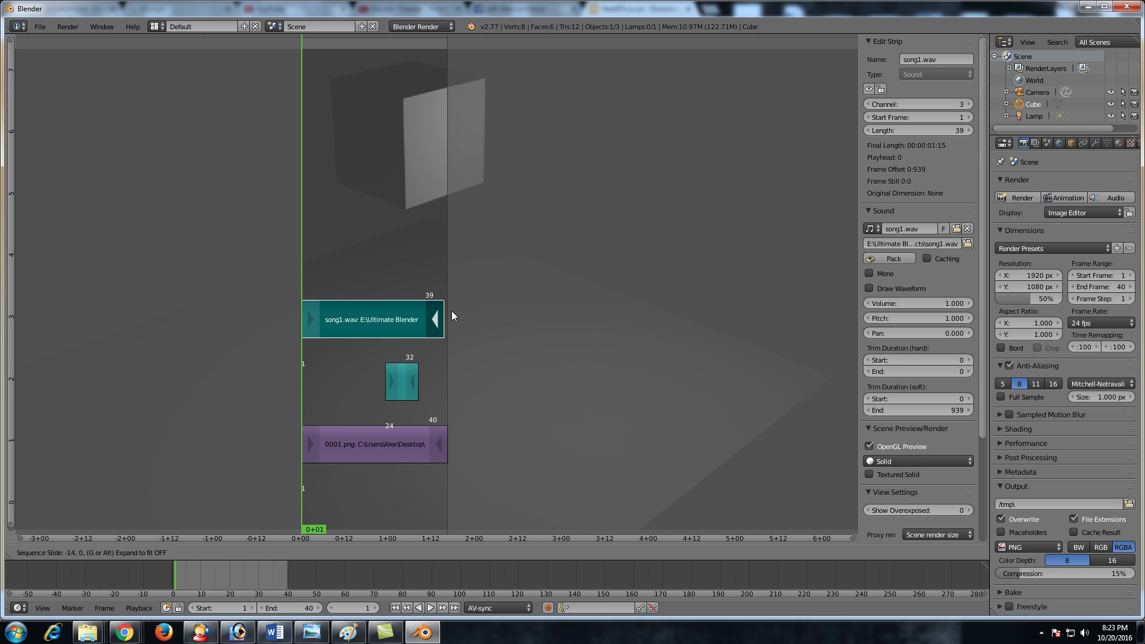
click(452, 310)
right_click(312, 316)
key(g)
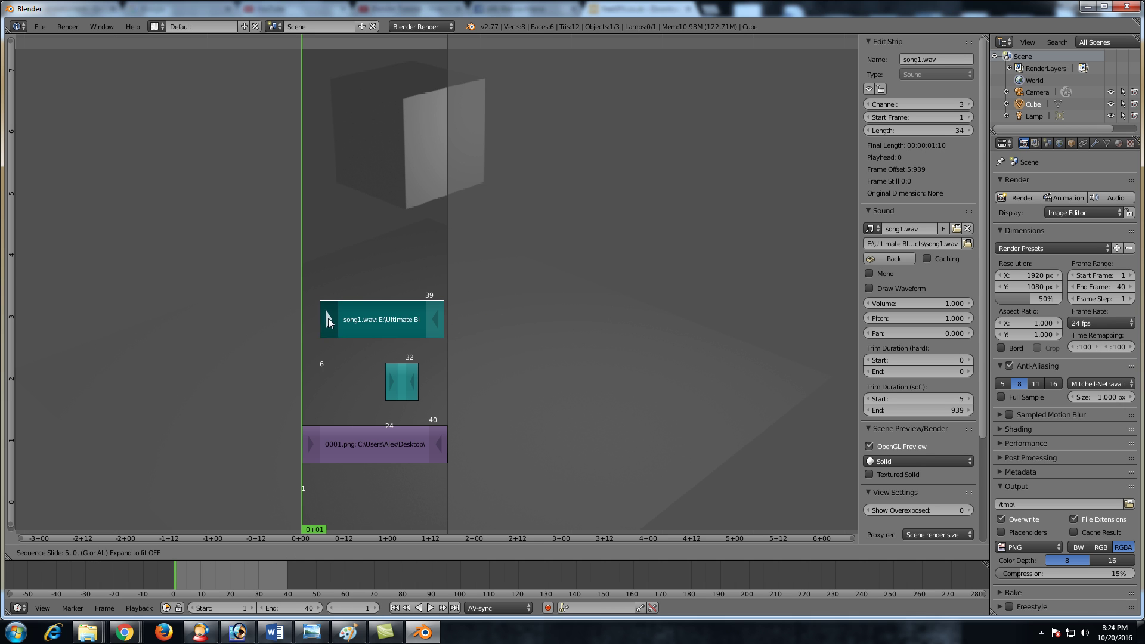
right_click(325, 319)
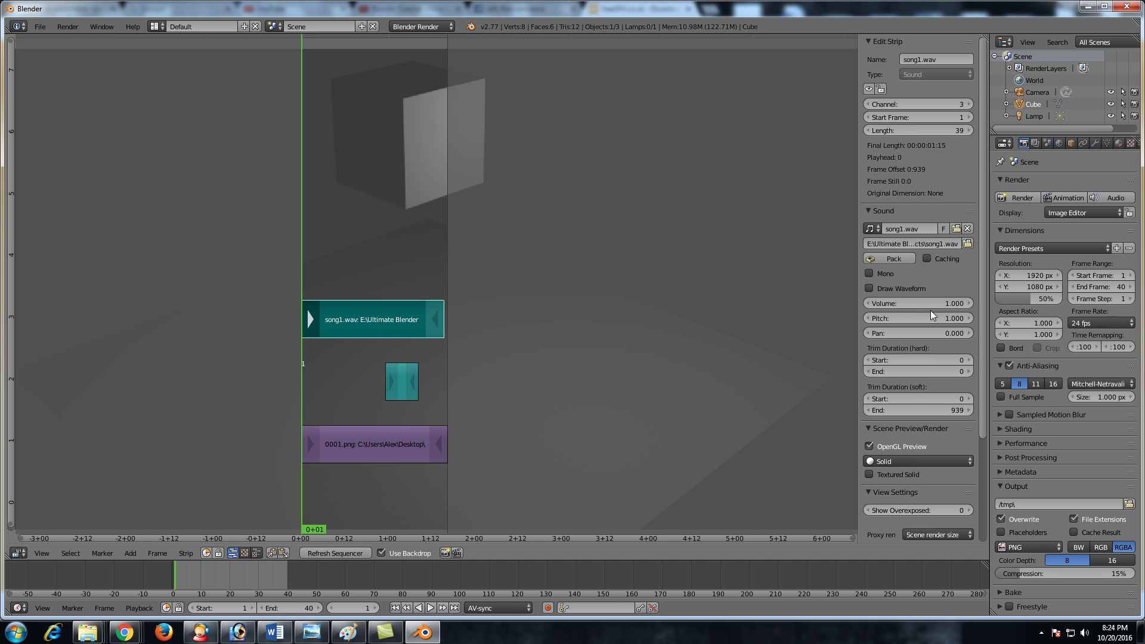
scroll(921, 315, down, 5)
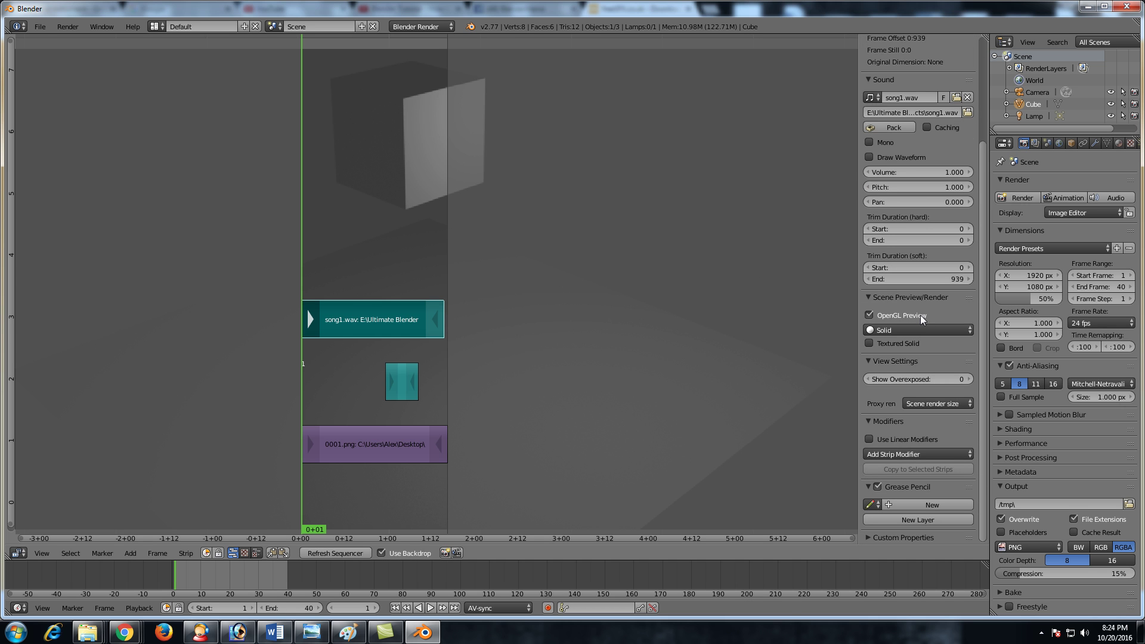
scroll(921, 315, up, 5)
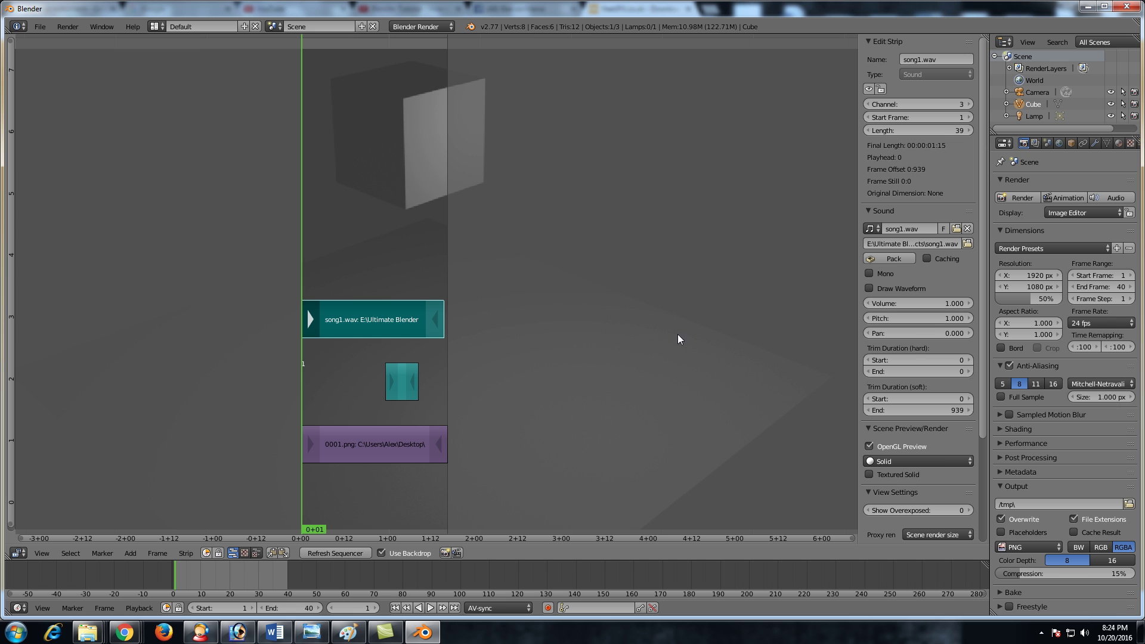
drag(310, 350, 396, 346)
drag(391, 279, 403, 270)
Step: Extend the song1.wav strip to 41 frames and keyframe its full volume at frame 29
click(441, 316)
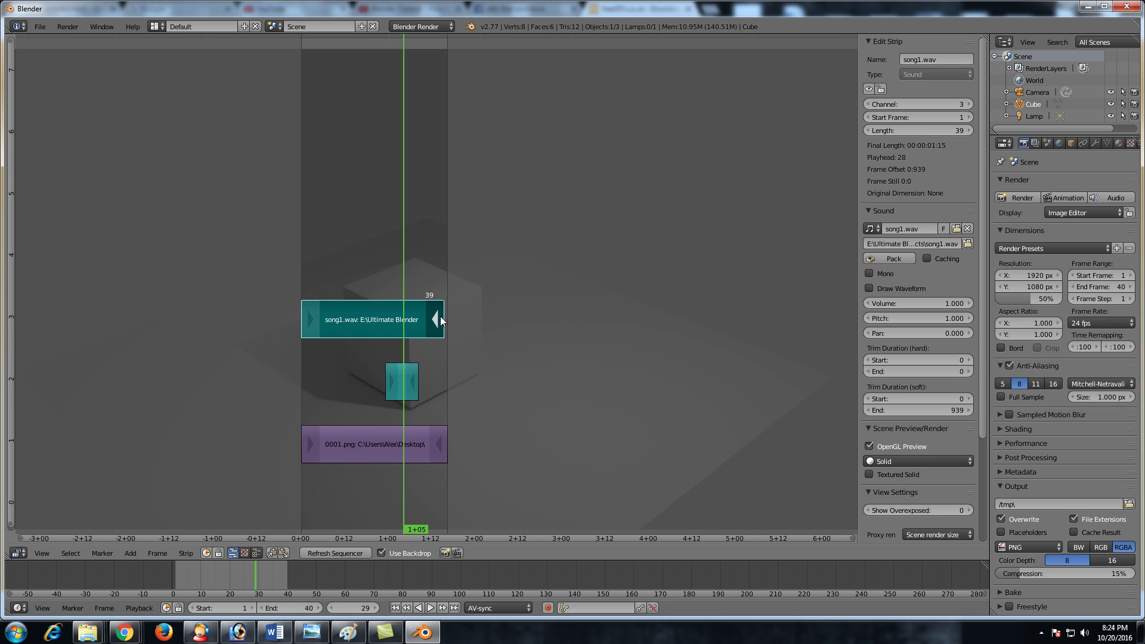
key(g)
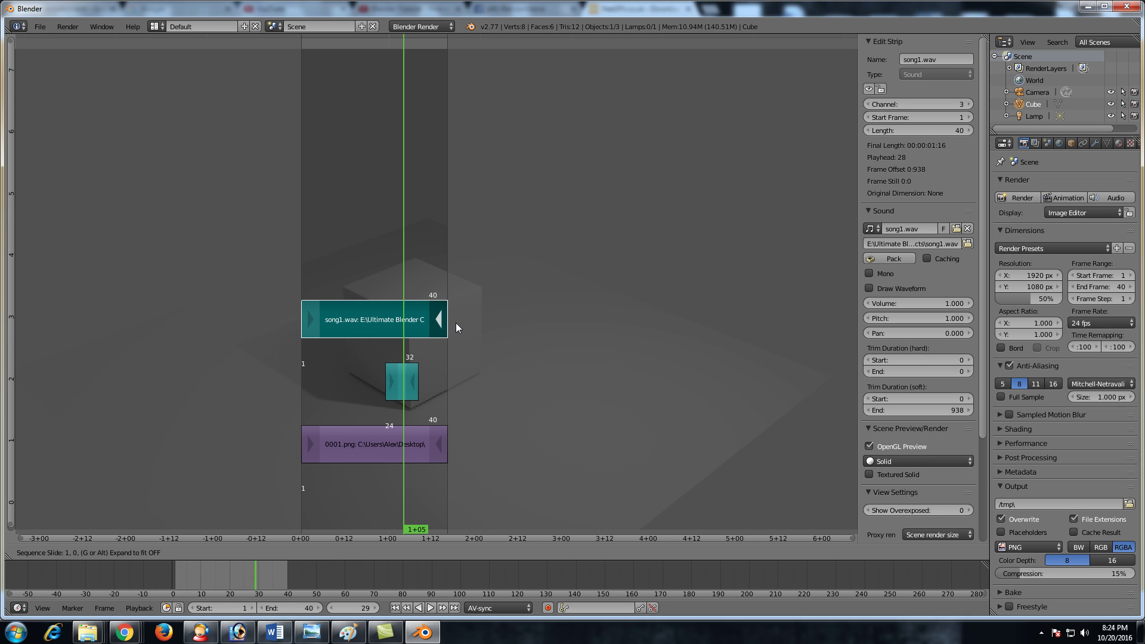
click(456, 323)
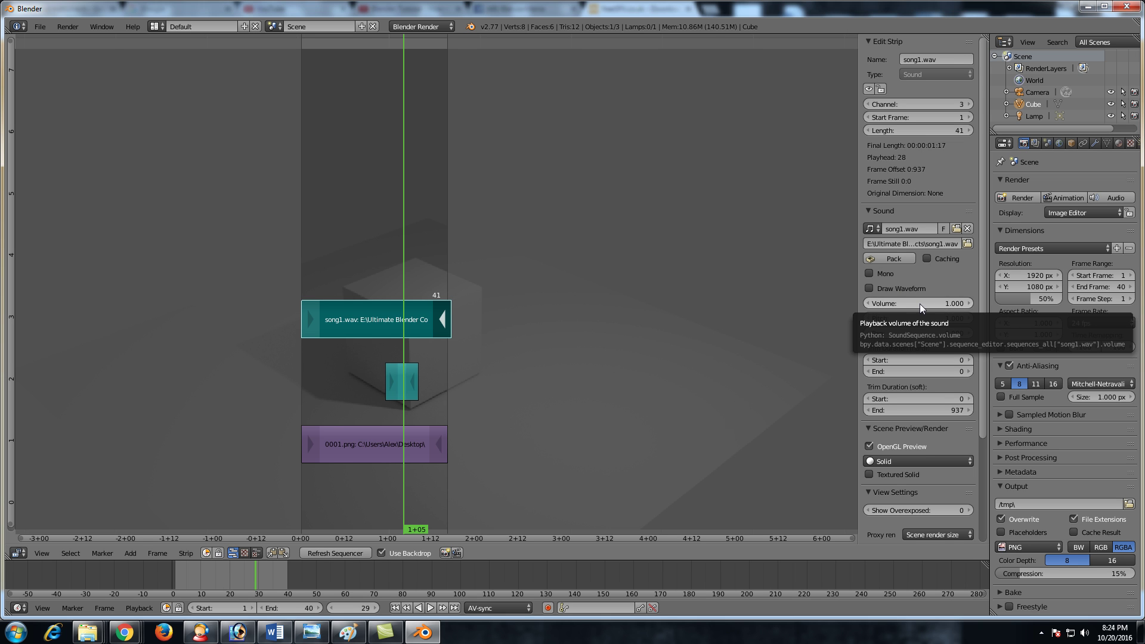
key(i)
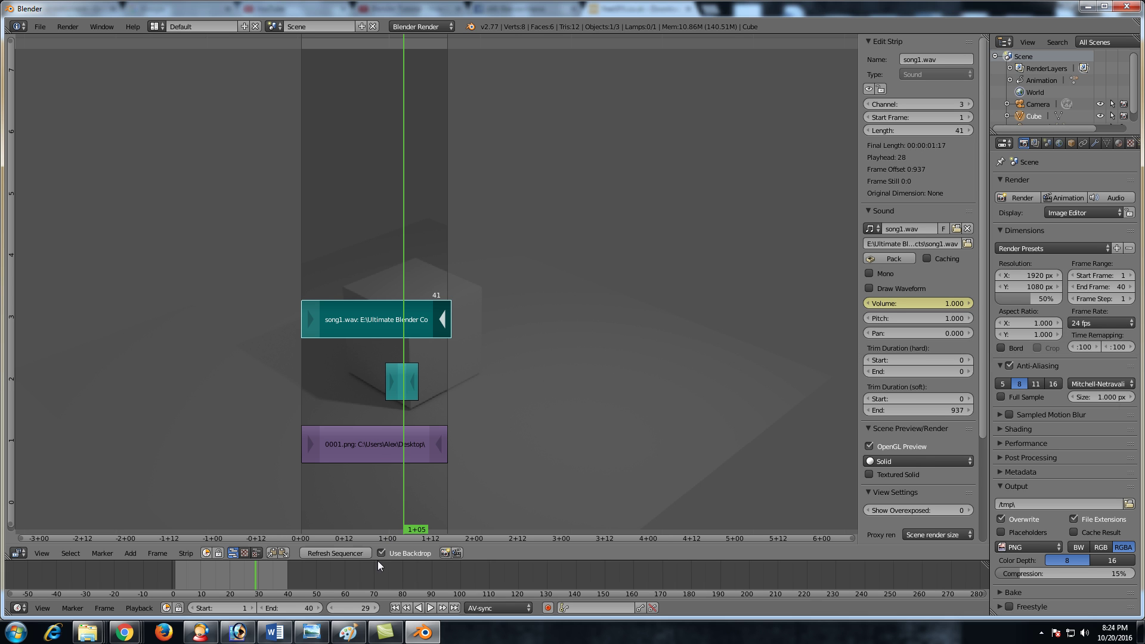
Step: Set the strip's volume to 0 at frame 40 and keyframe it
key(alt+a)
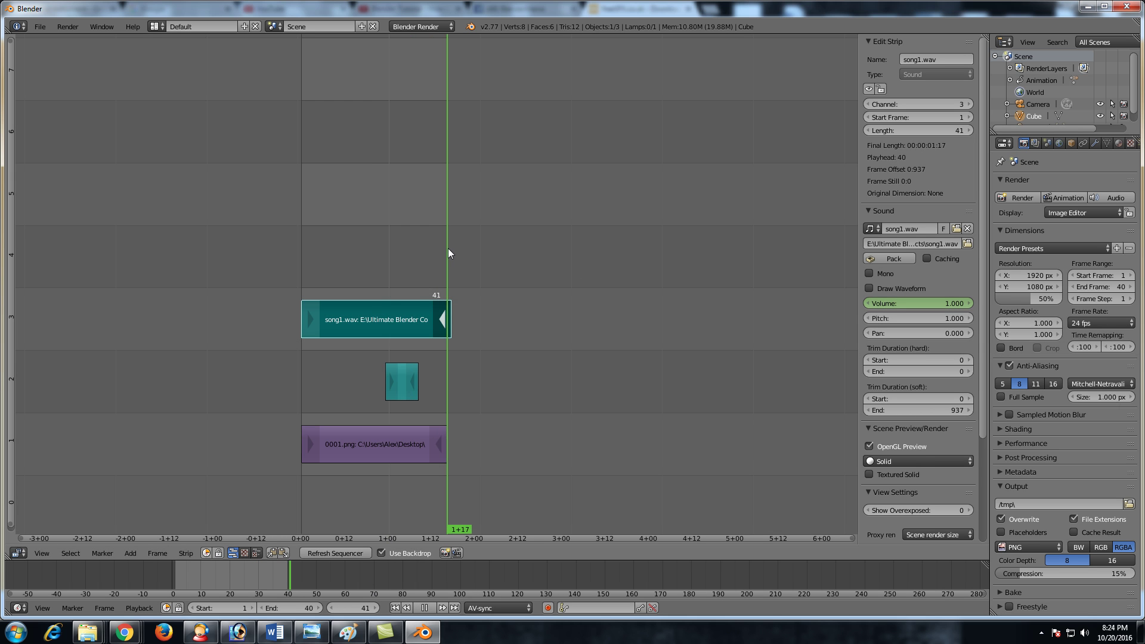
drag(448, 254, 452, 253)
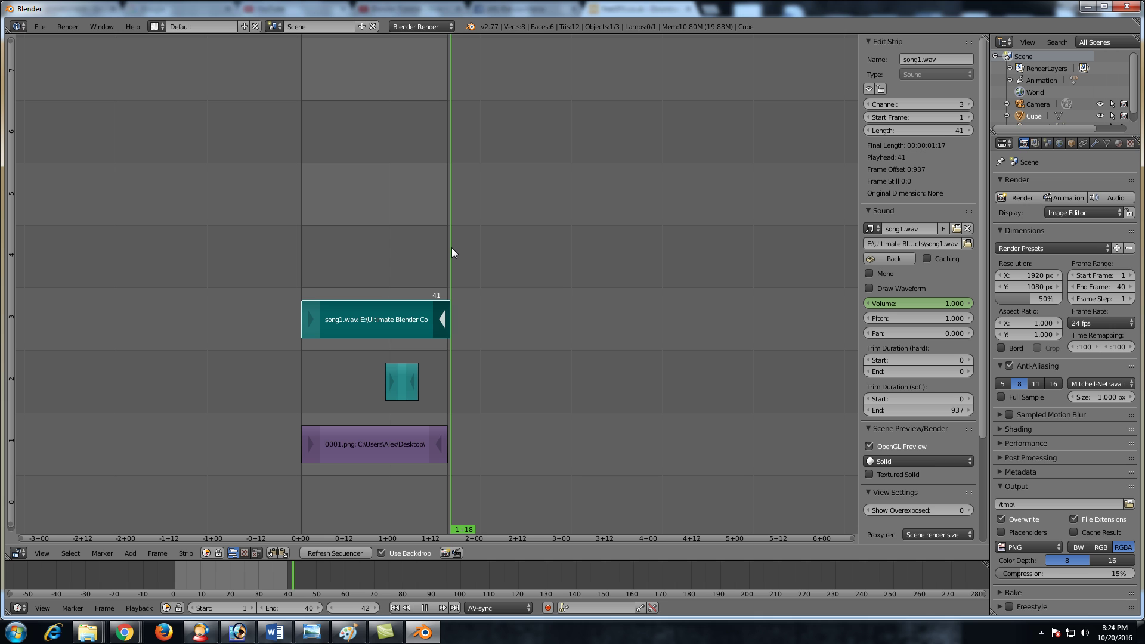
key(alt+a)
key(Left)
key(Left)
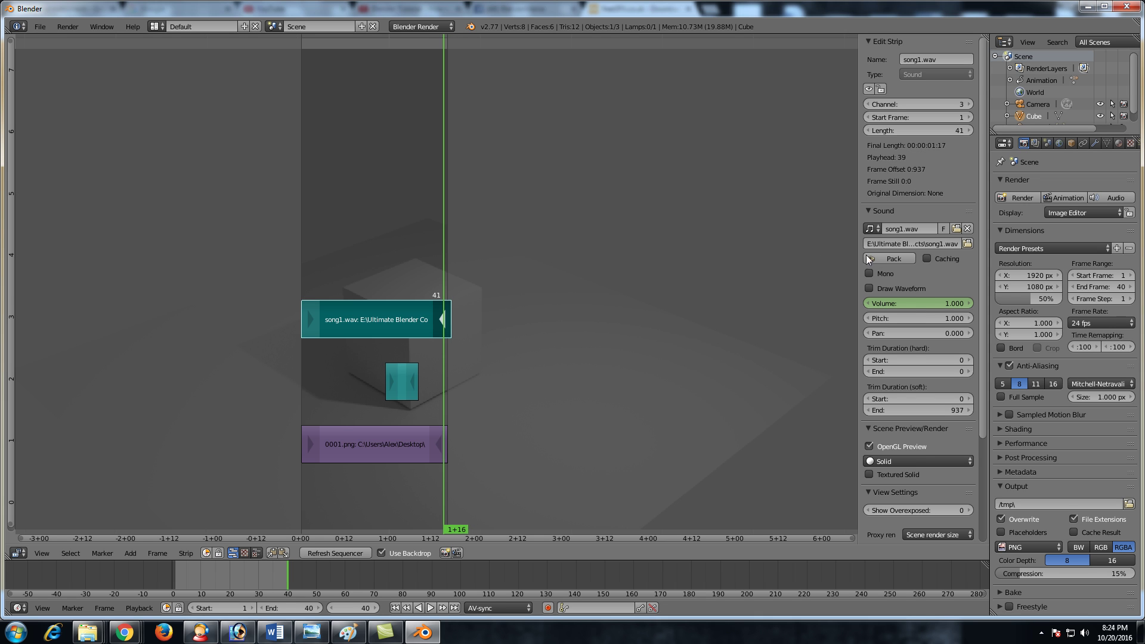
click(938, 300)
text(0)
key(Return)
key(i)
Step: Play the sequence from near the start to hear the music fade out
click(306, 272)
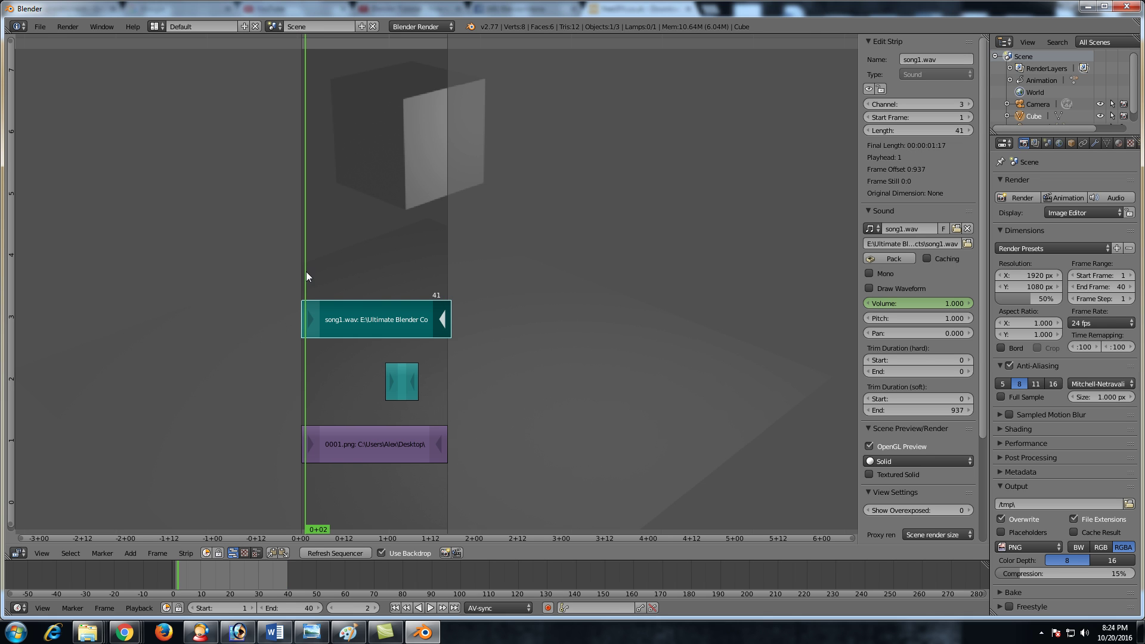
key(alt+a)
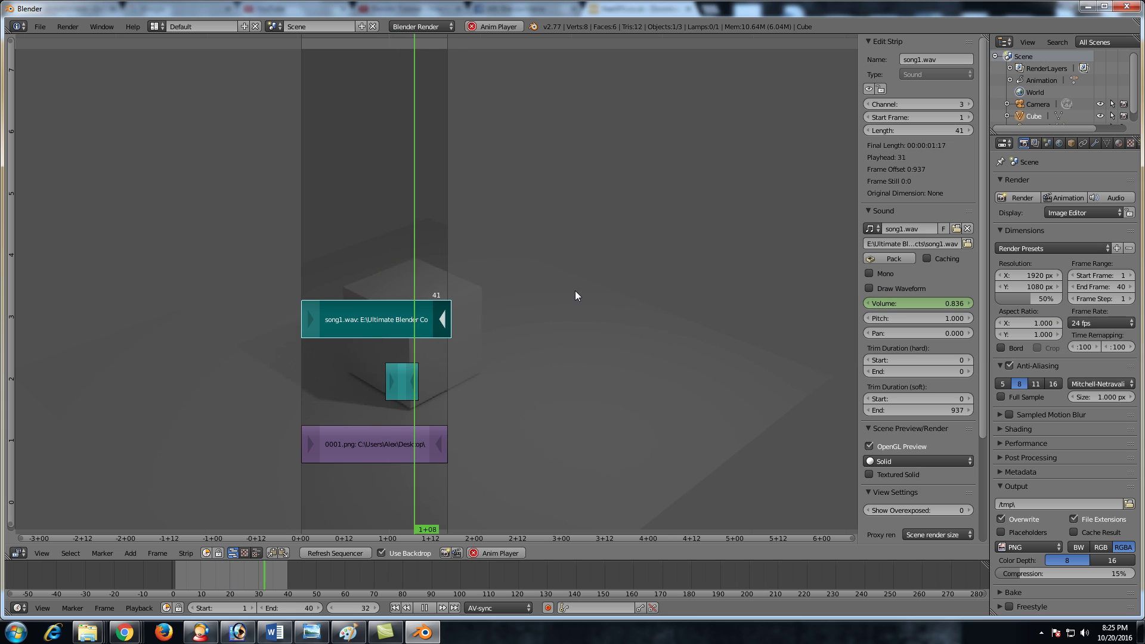
key(Escape)
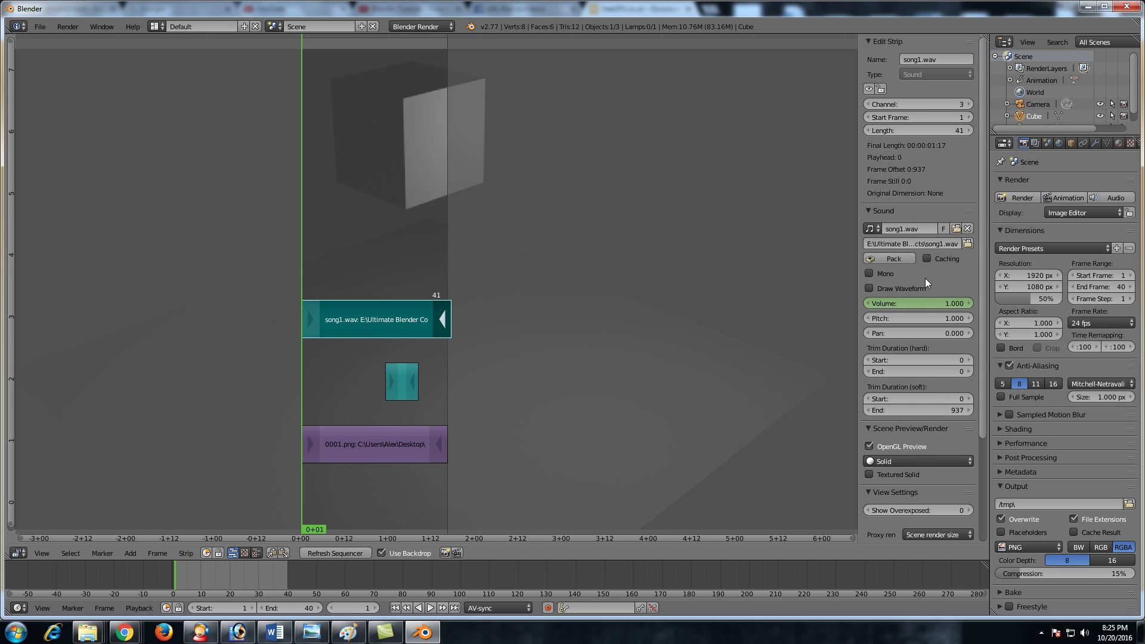
Step: Hide the sequencer sidebar, widen the Properties area and select the 0001.png image strip
scroll(926, 290, down, 5)
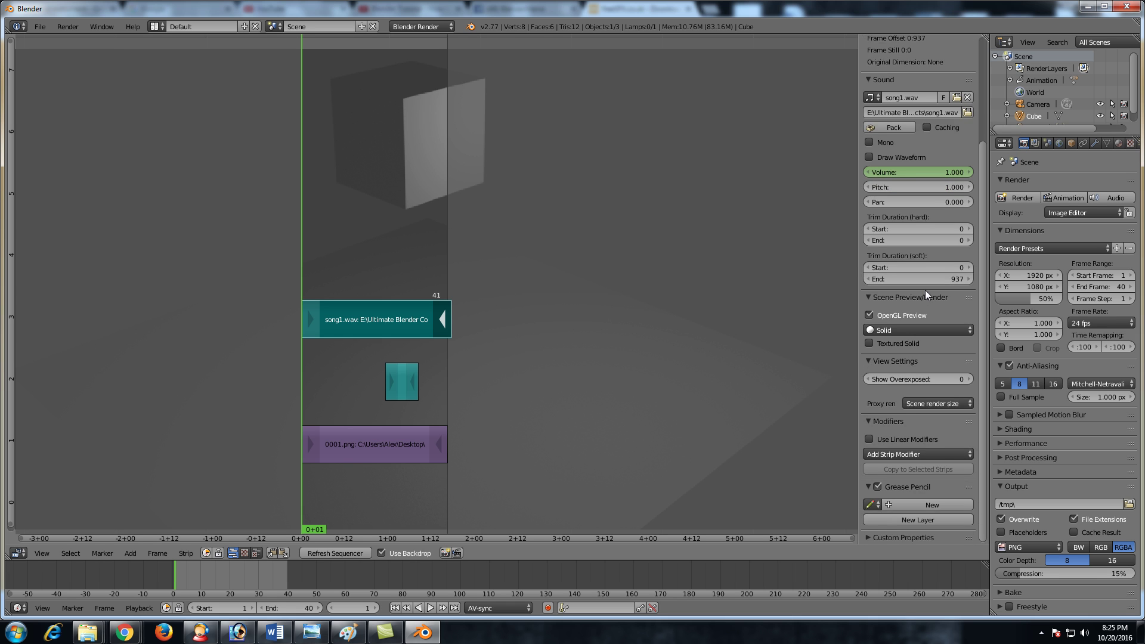
scroll(926, 290, up, 5)
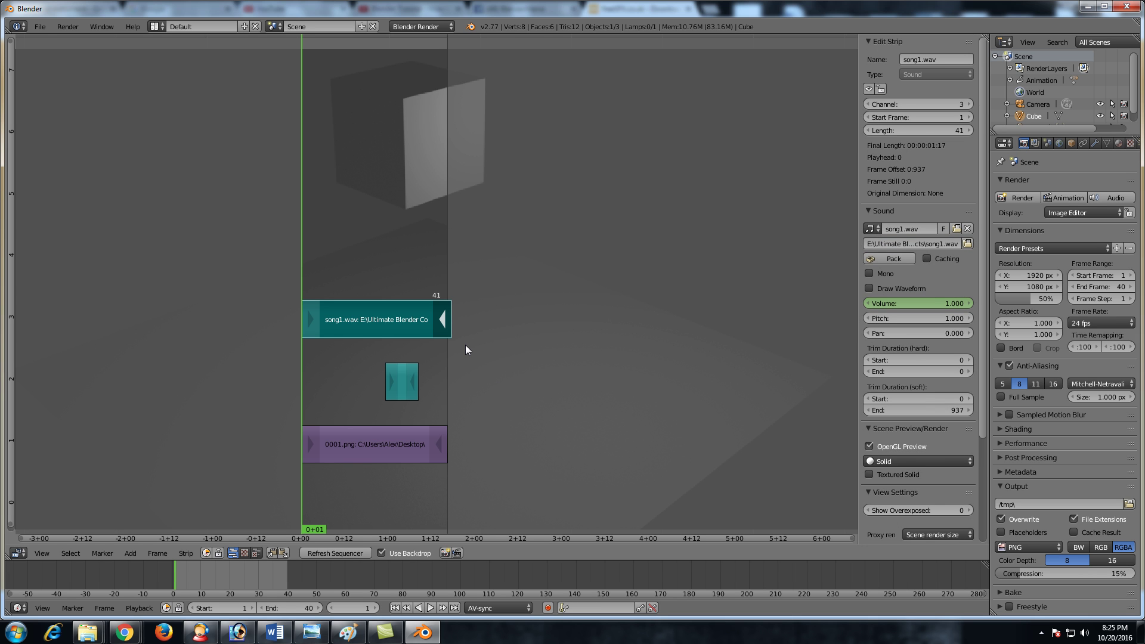
key(n)
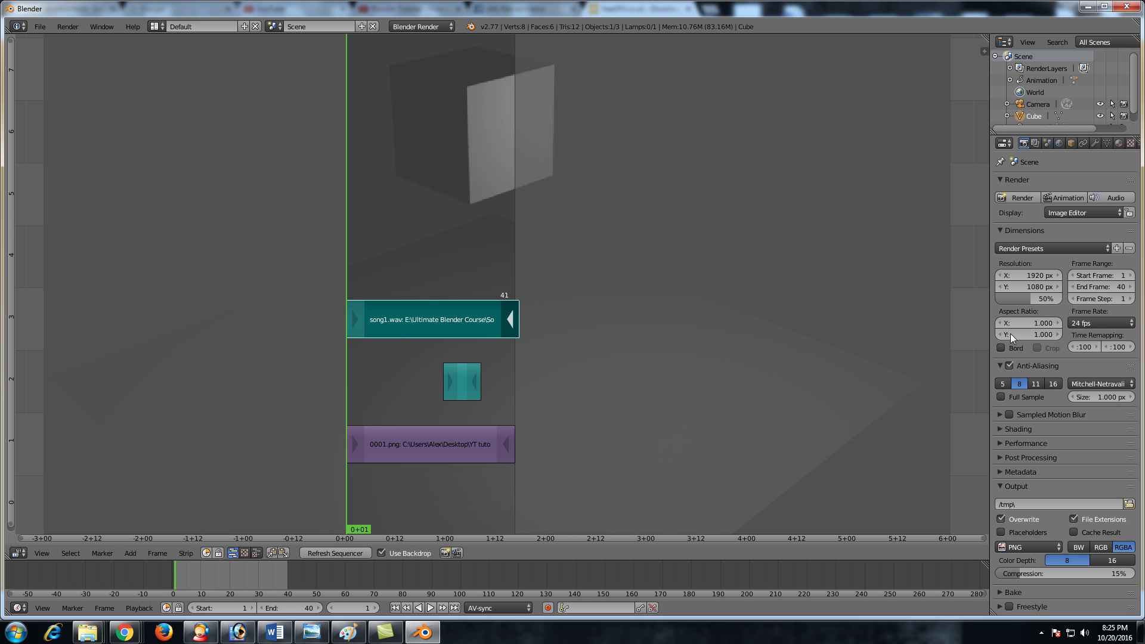
drag(989, 346, 931, 339)
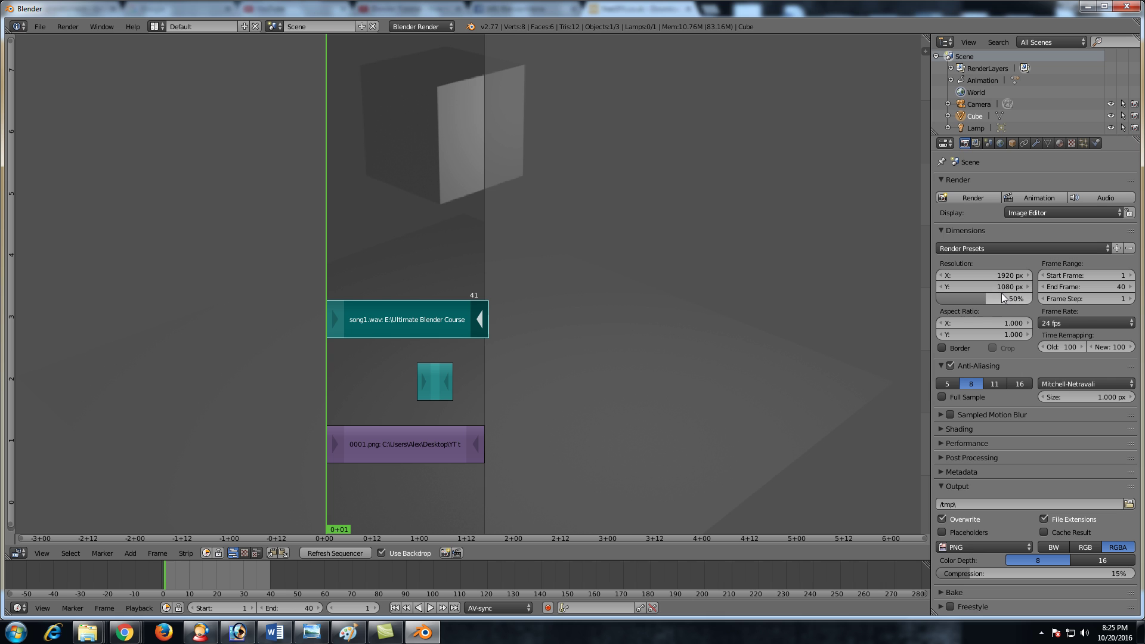
click(389, 443)
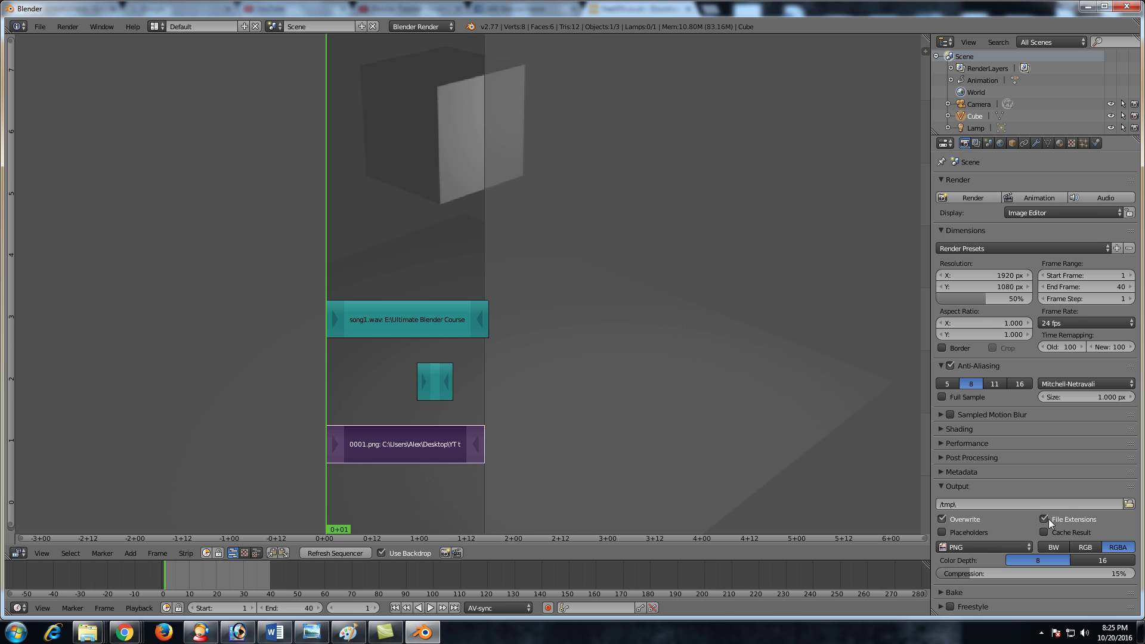
Step: Change the output file format from PNG to Xvid and expand the Encoding settings
click(1002, 549)
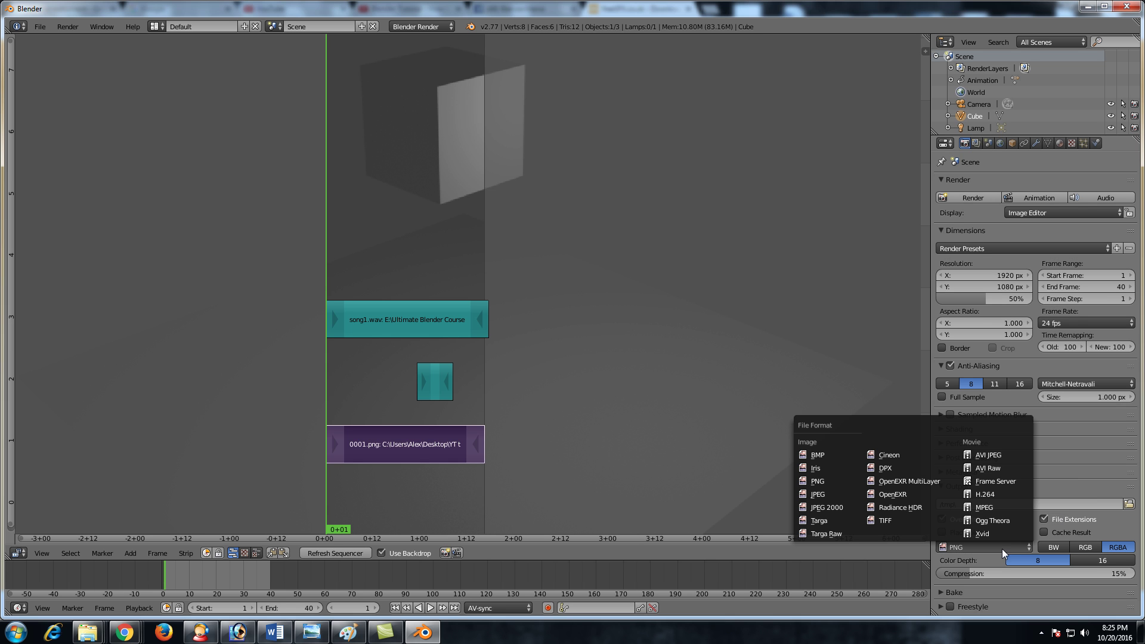
click(1008, 536)
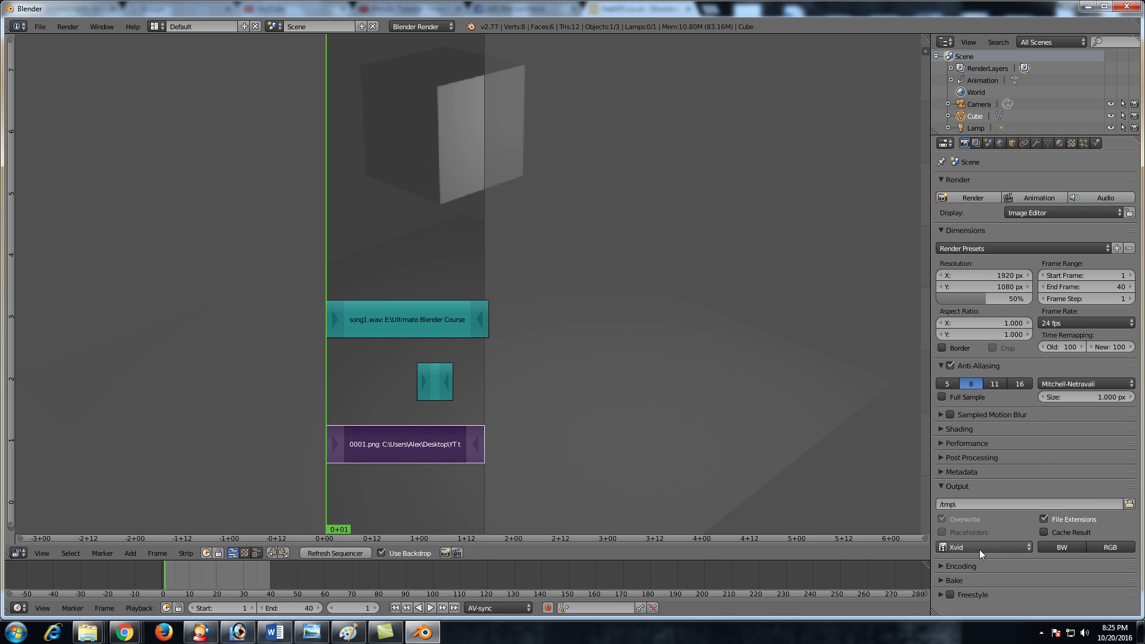
click(950, 568)
scroll(1021, 514, down, 5)
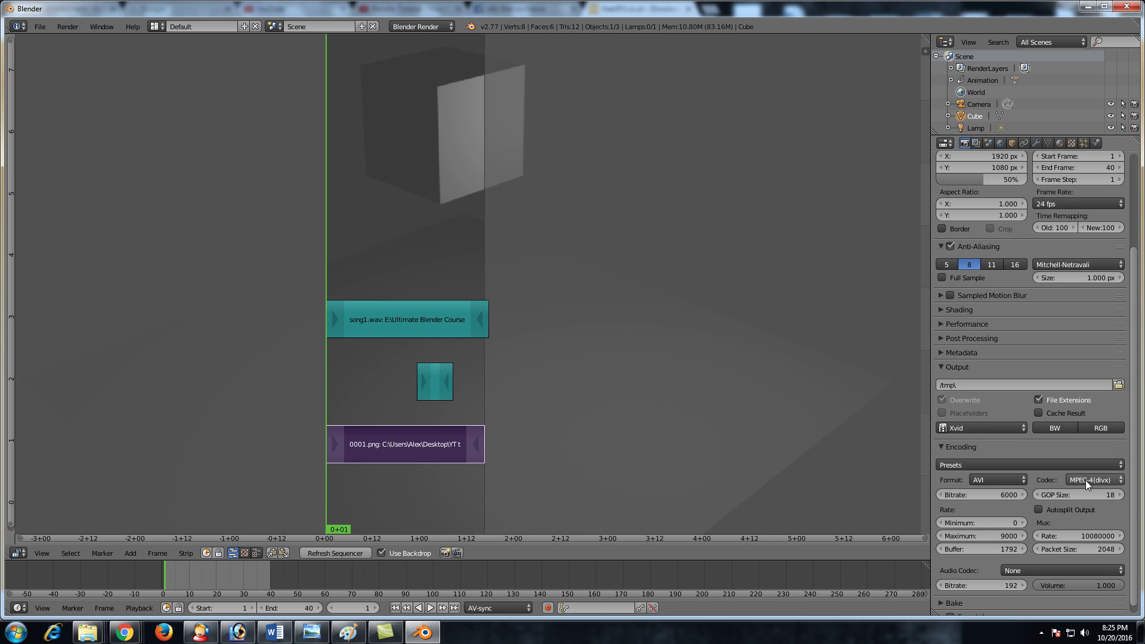
Step: Set the container format to MPEG-4 and the audio codec to MP3
click(1086, 481)
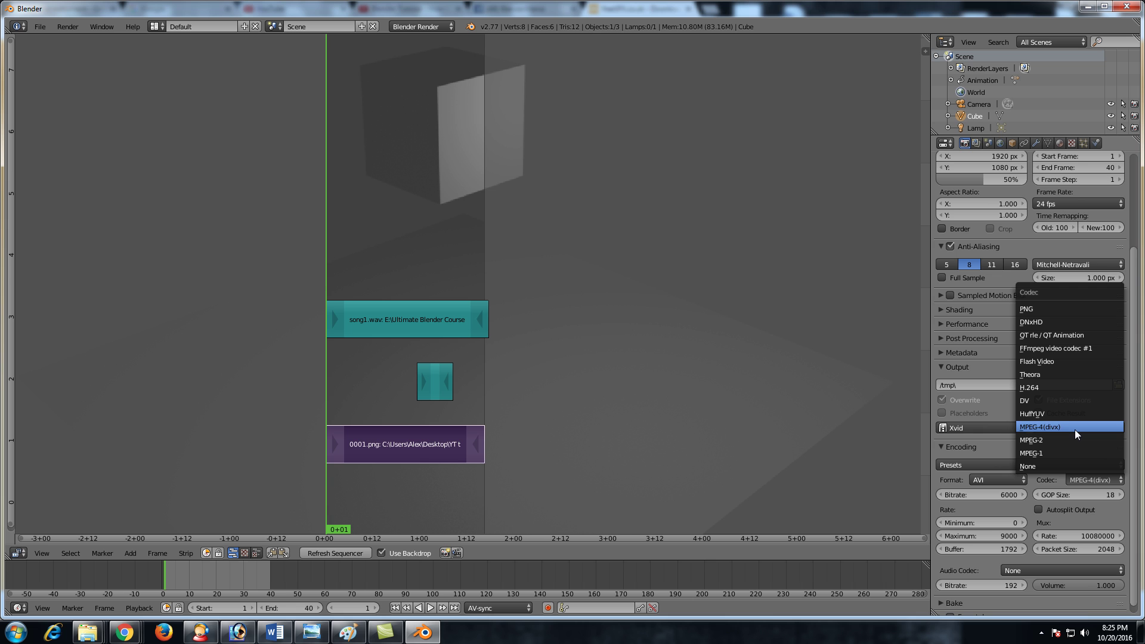
click(987, 481)
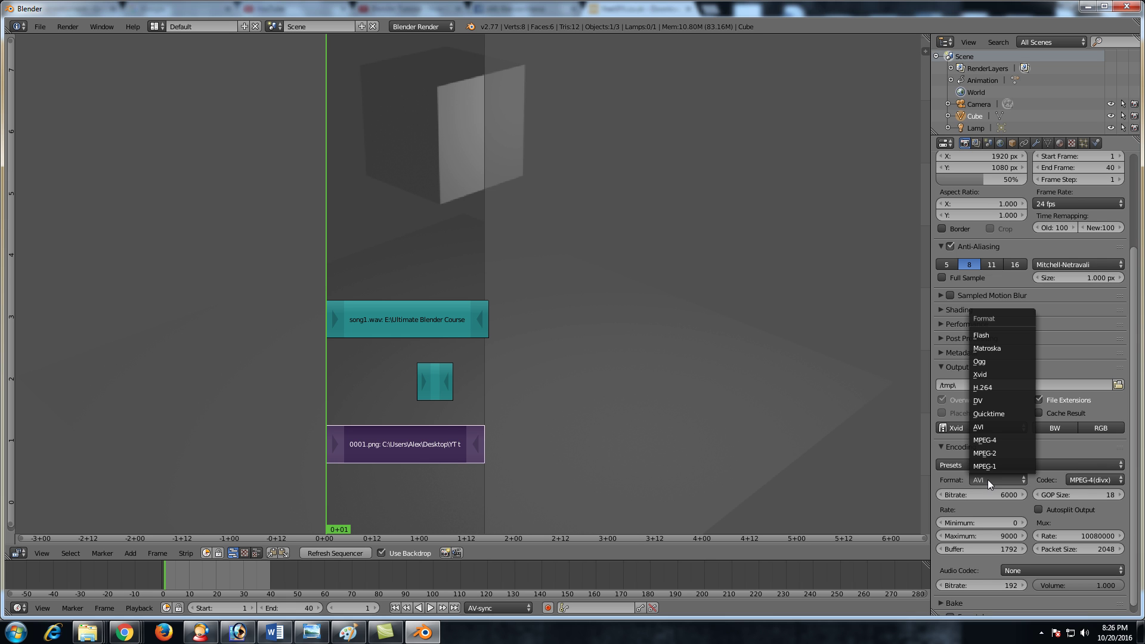
click(1006, 440)
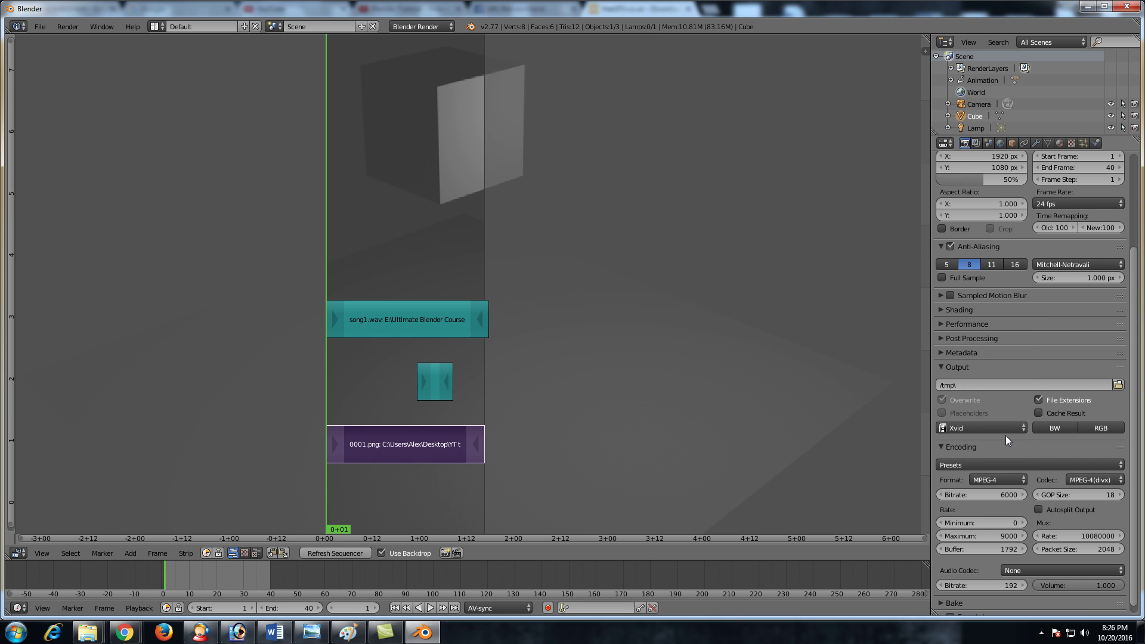
scroll(1007, 440, down, 1)
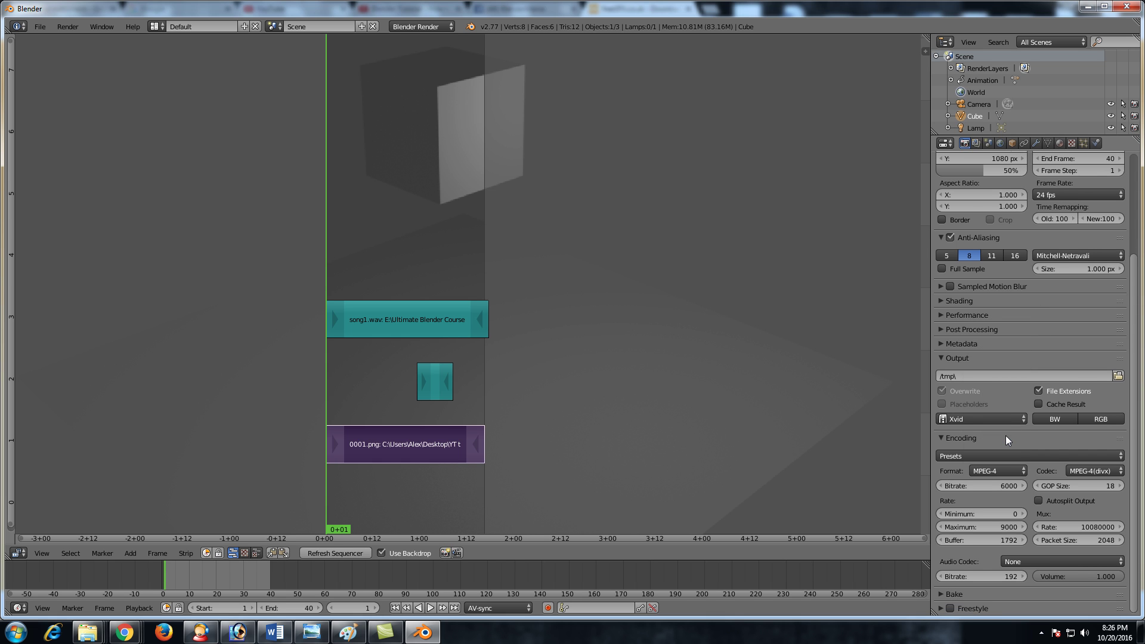
click(1023, 561)
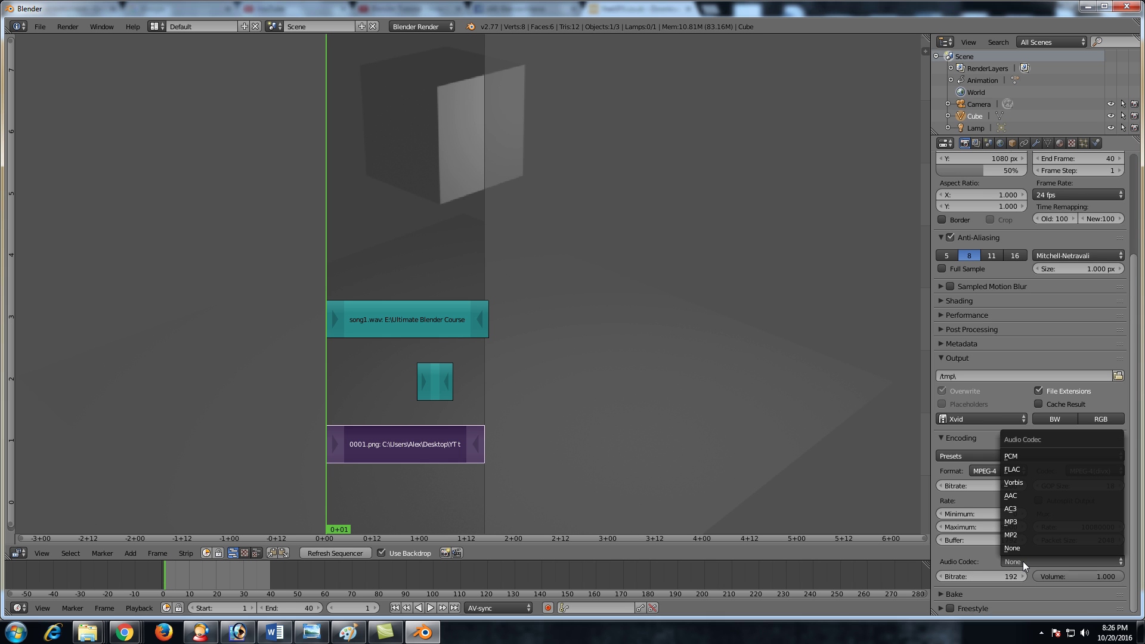
click(1033, 522)
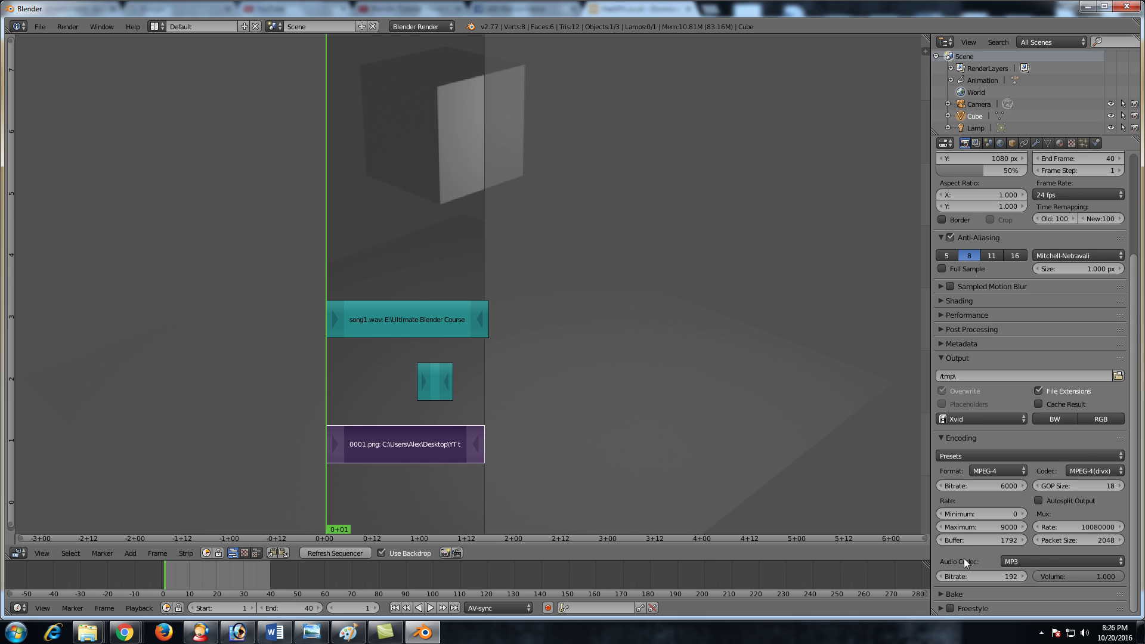
Step: Review the container, video codec and audio codec options without changing them
click(1018, 472)
click(1083, 471)
click(1036, 561)
Step: Set the render output path to the YT tutorials > Rendering Your Animation folder
click(1118, 376)
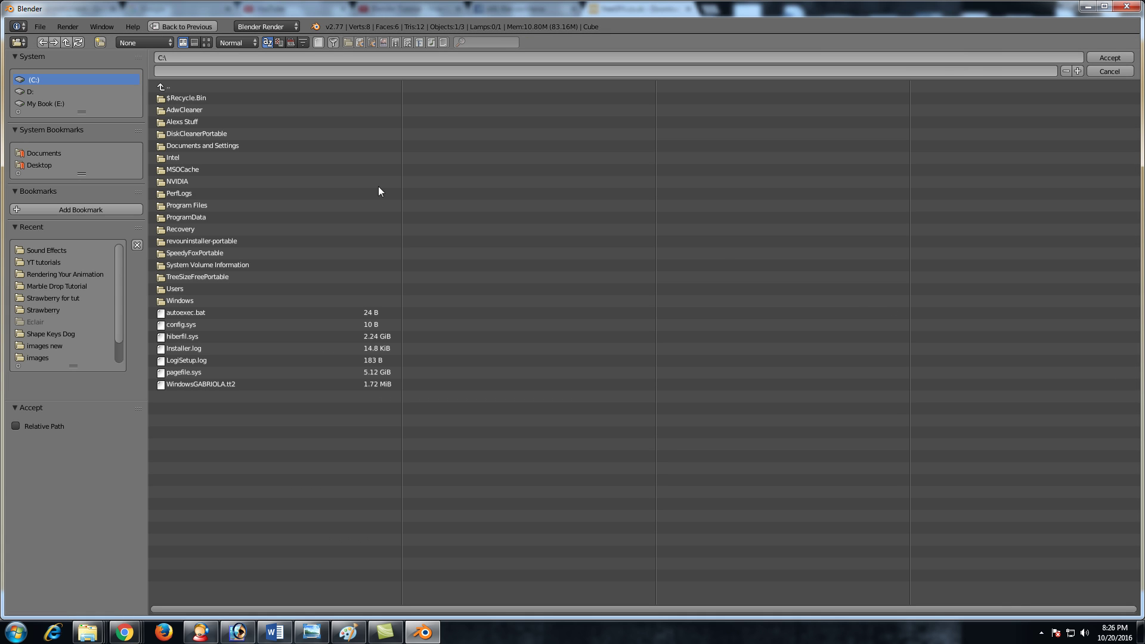
click(33, 249)
click(36, 260)
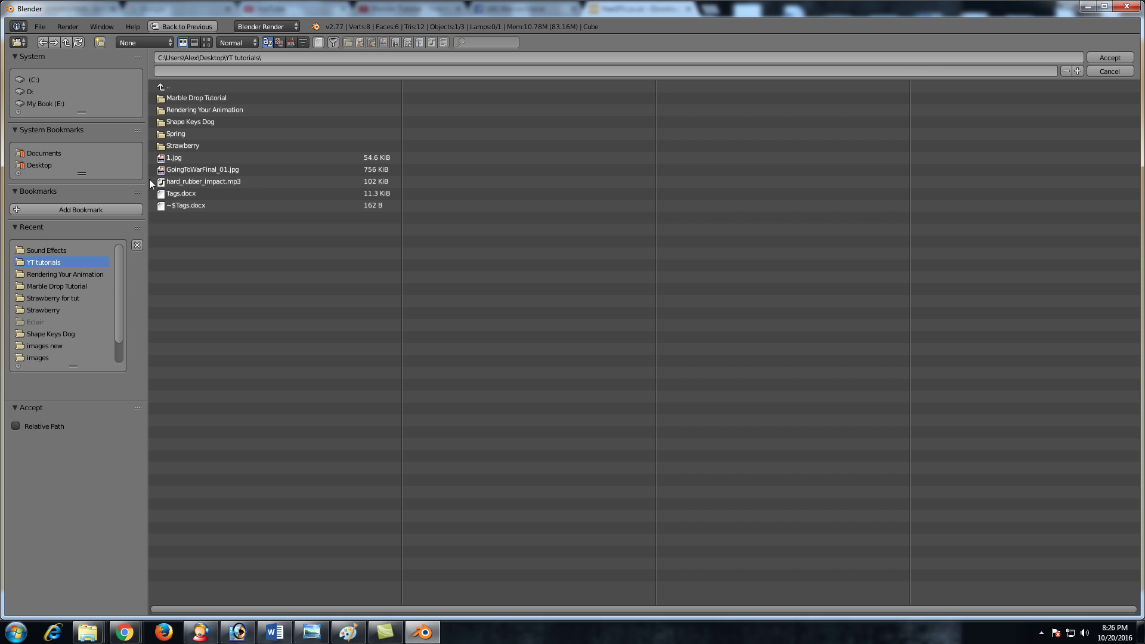
click(195, 111)
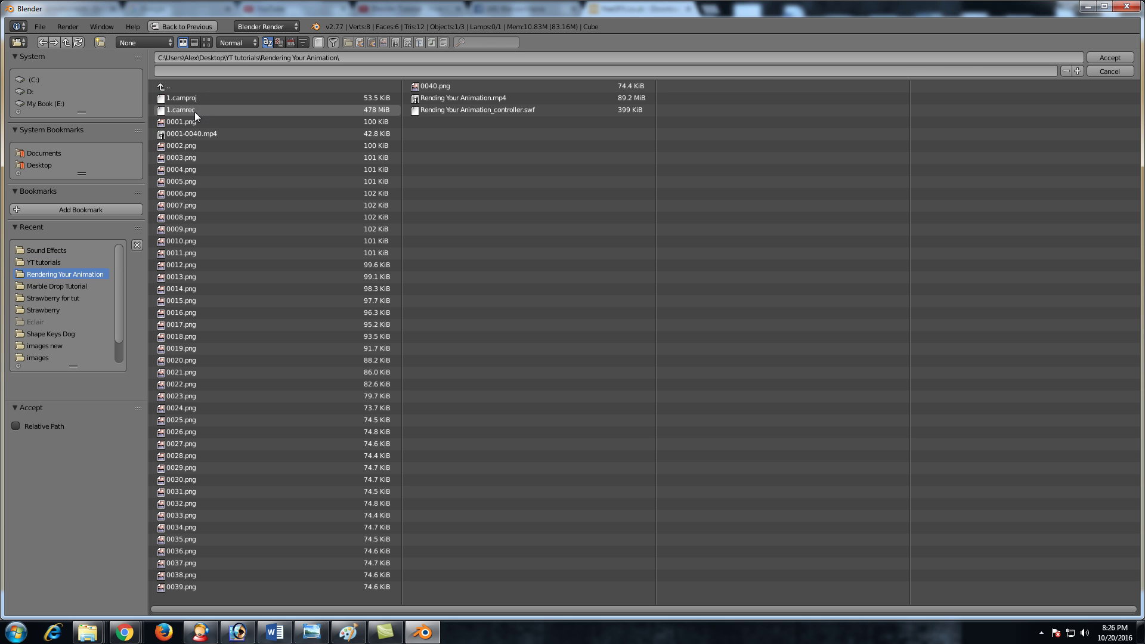
click(1105, 57)
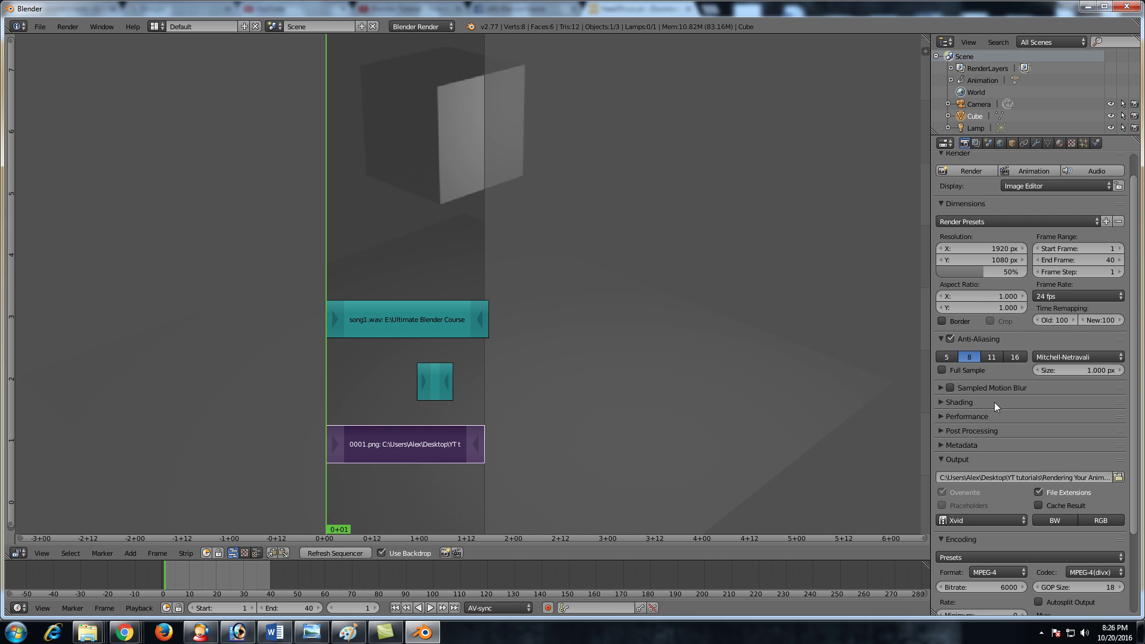
Step: Check the Performance and Post Processing panels, then render the 40-frame animation
scroll(1026, 414, up, 2)
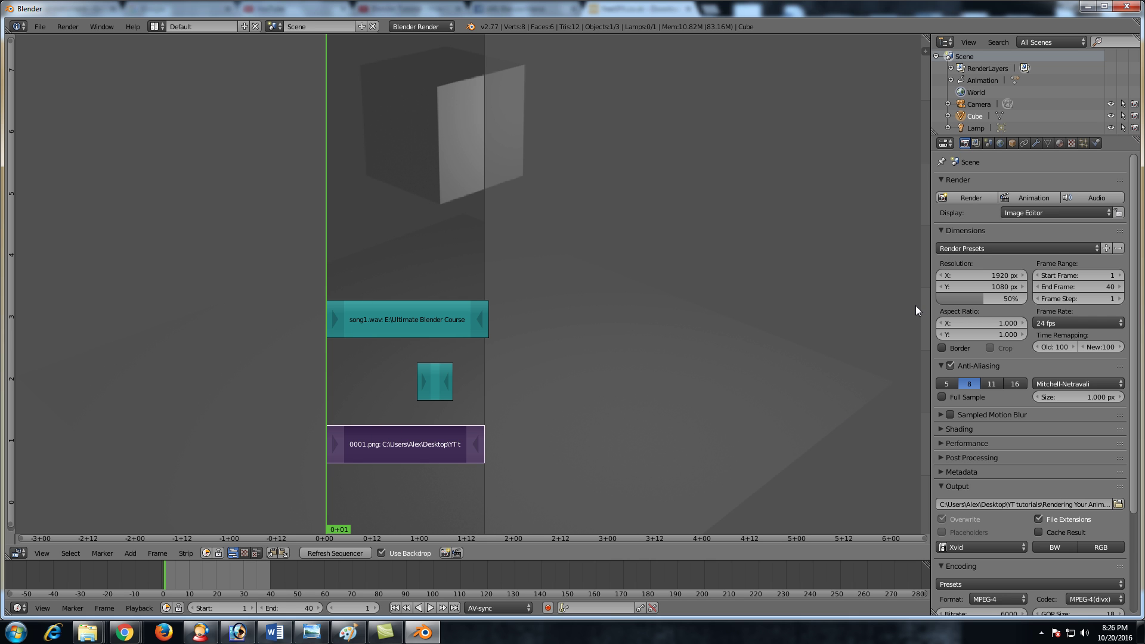
scroll(1027, 431, down, 5)
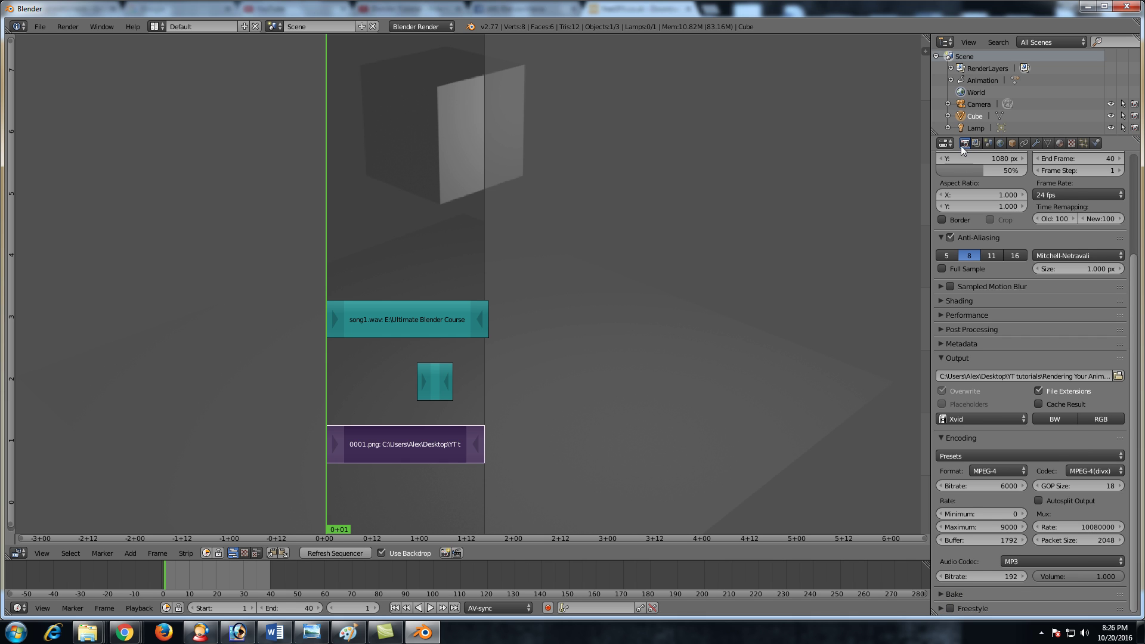
click(943, 315)
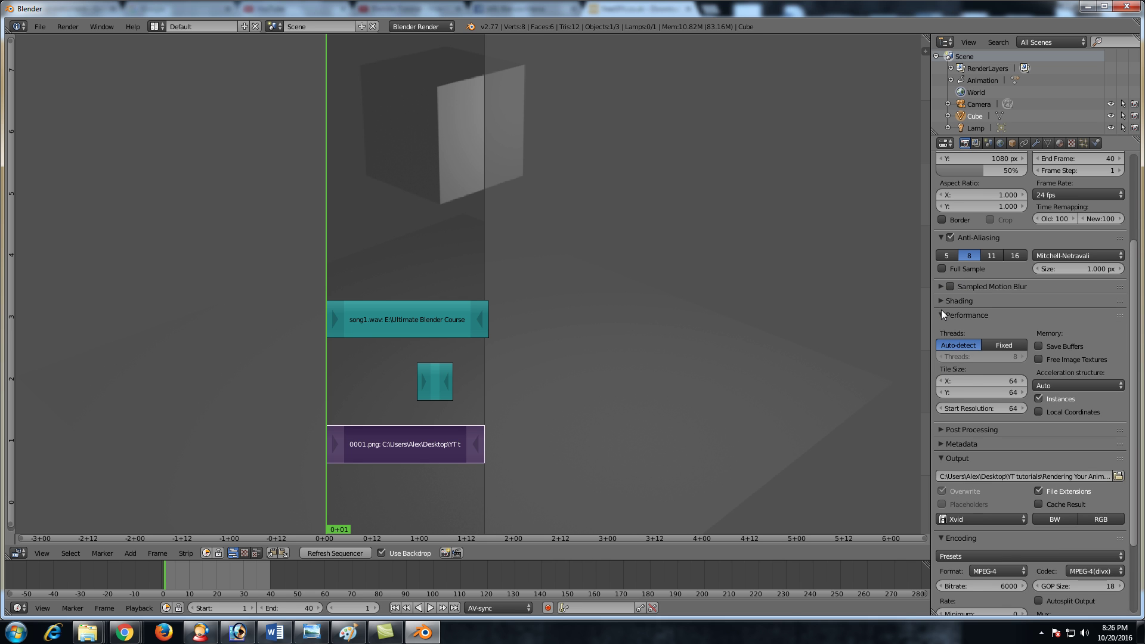
click(942, 315)
click(941, 329)
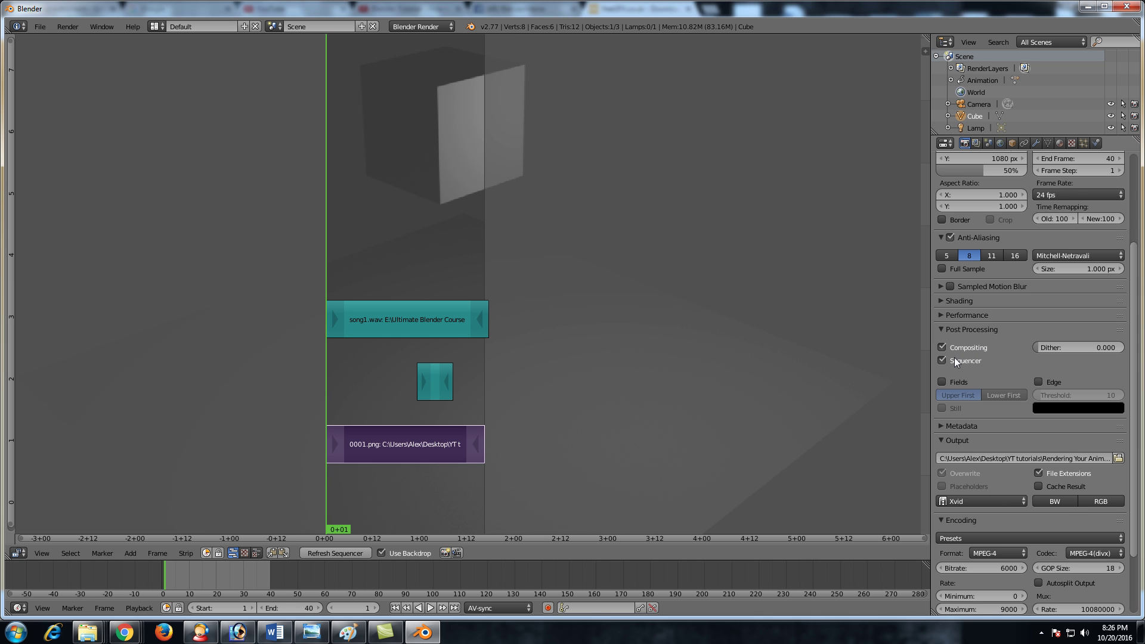
click(944, 330)
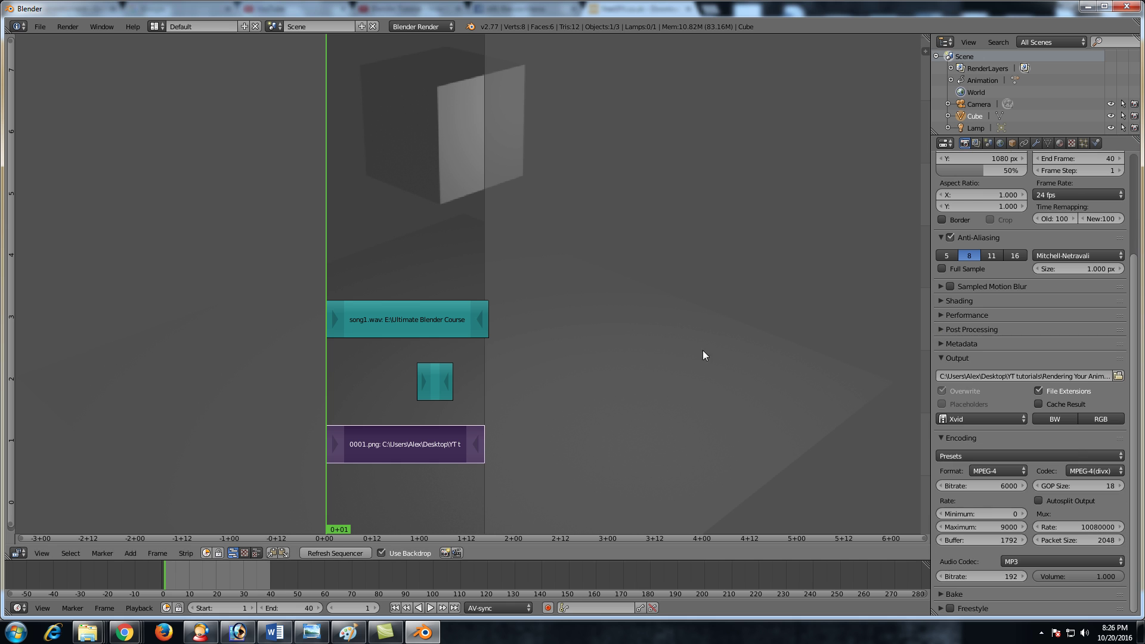
scroll(1018, 203, up, 5)
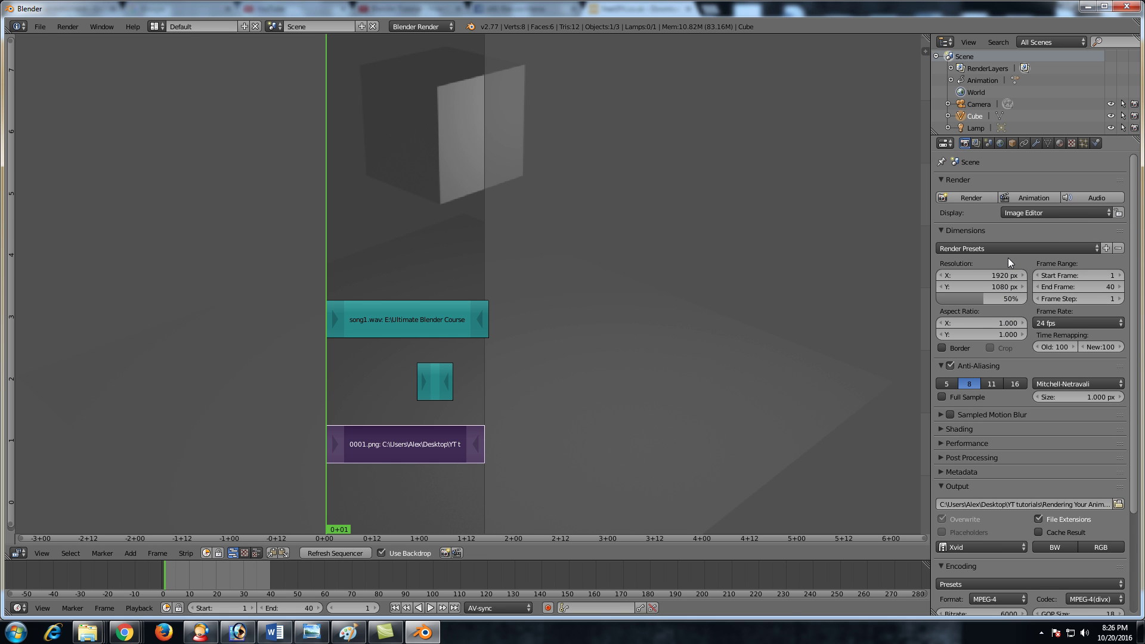
click(1019, 198)
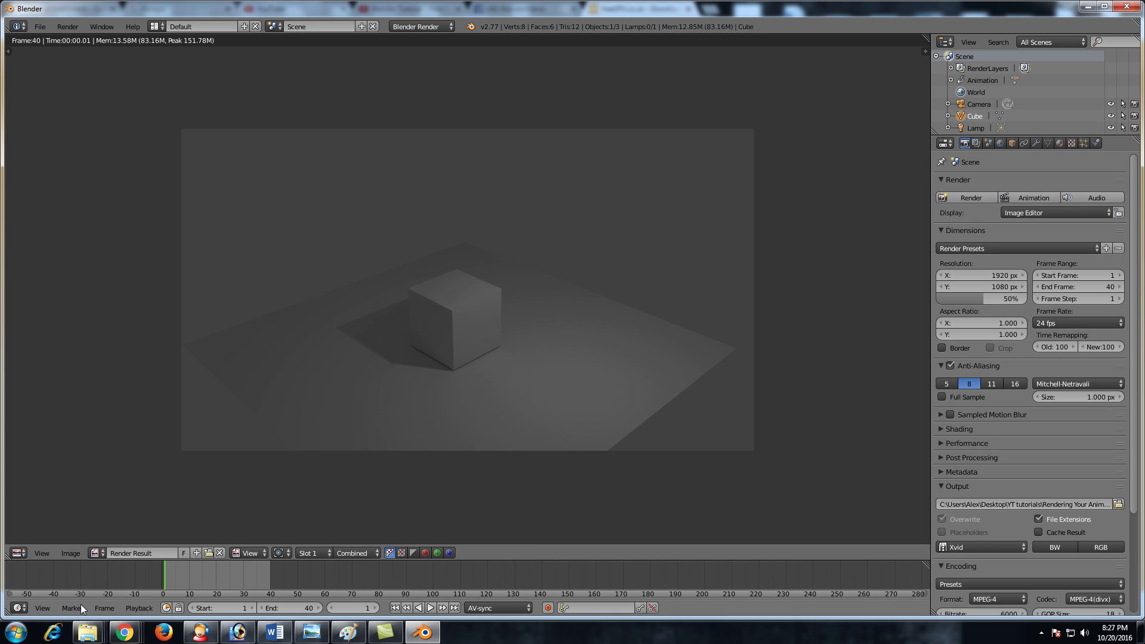
Step: Play the rendered 0001-0040 video from Rendering Your Animation, then close it and minimise Explorer
mouse_move(88, 632)
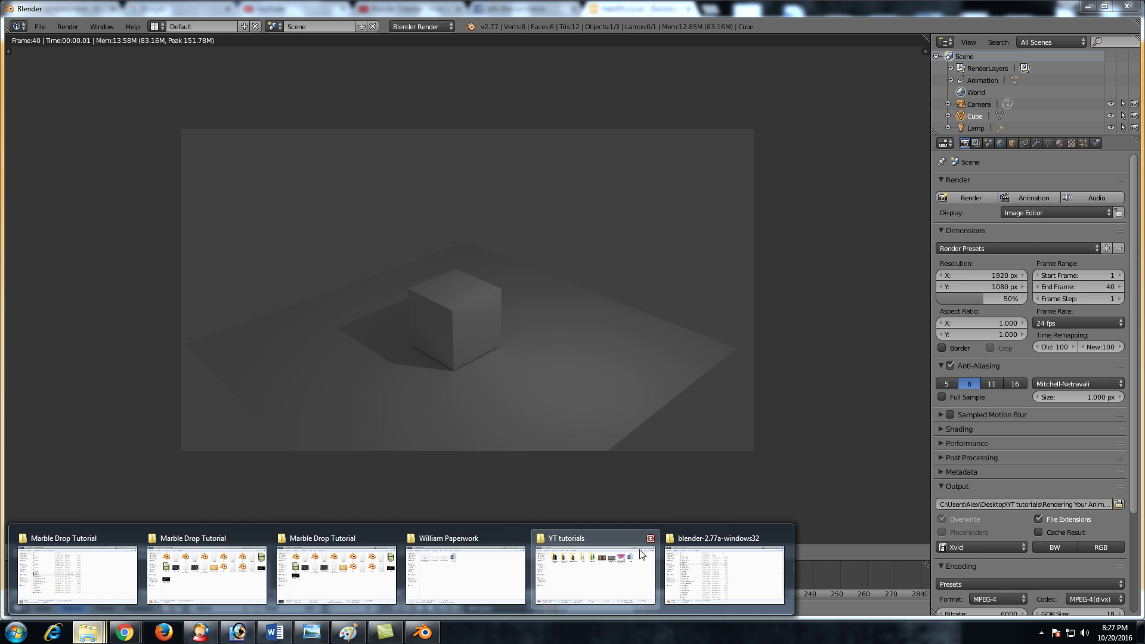
click(595, 570)
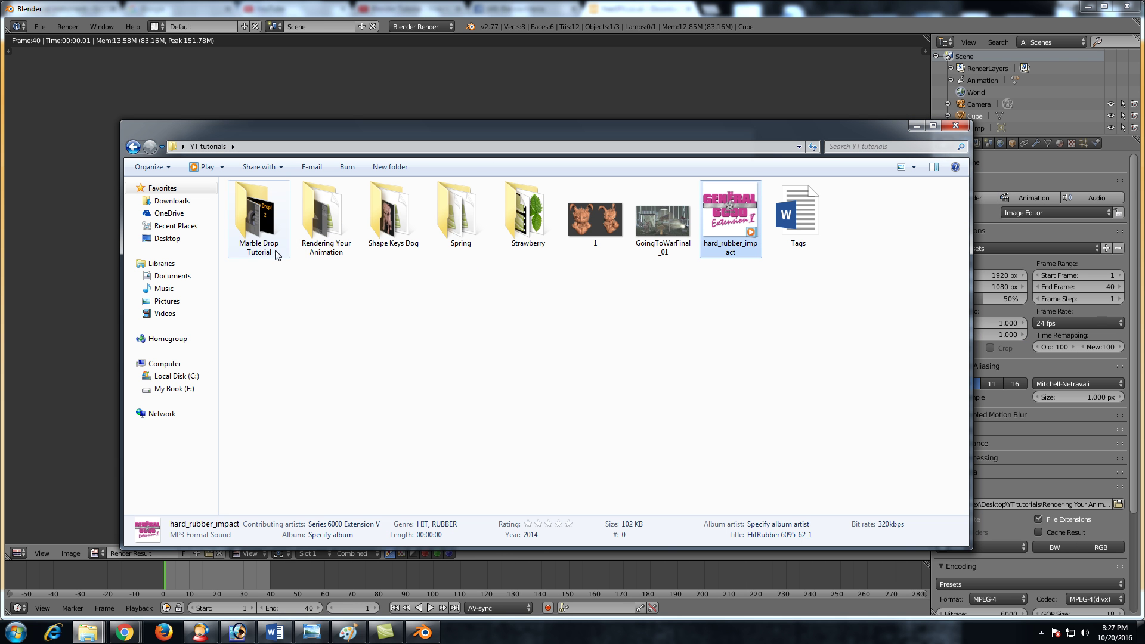
double_click(317, 225)
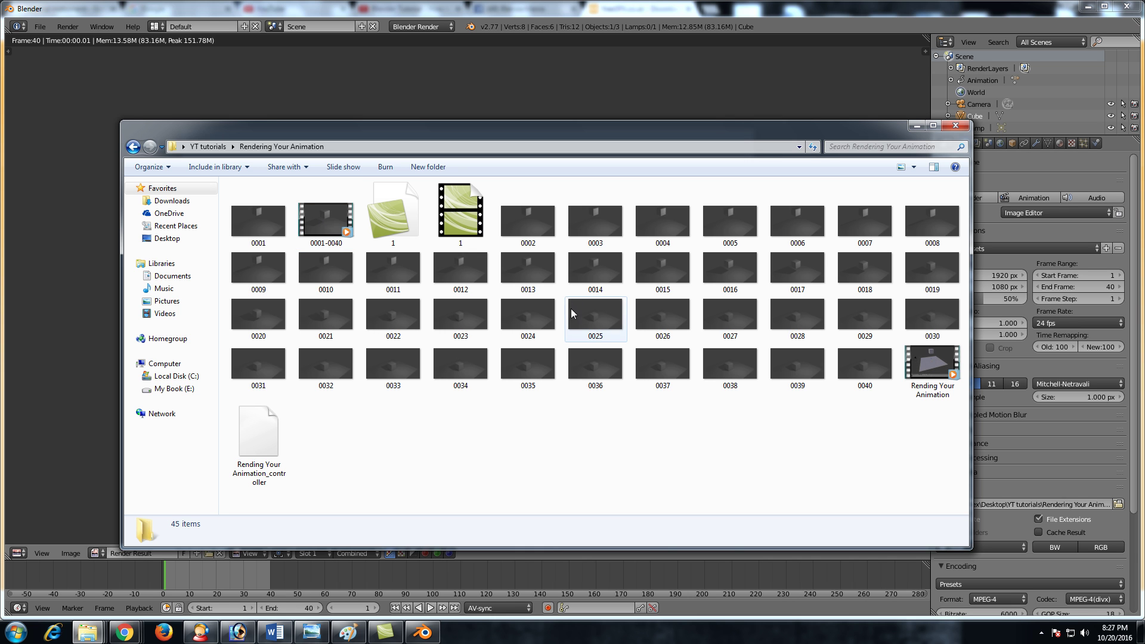
double_click(324, 220)
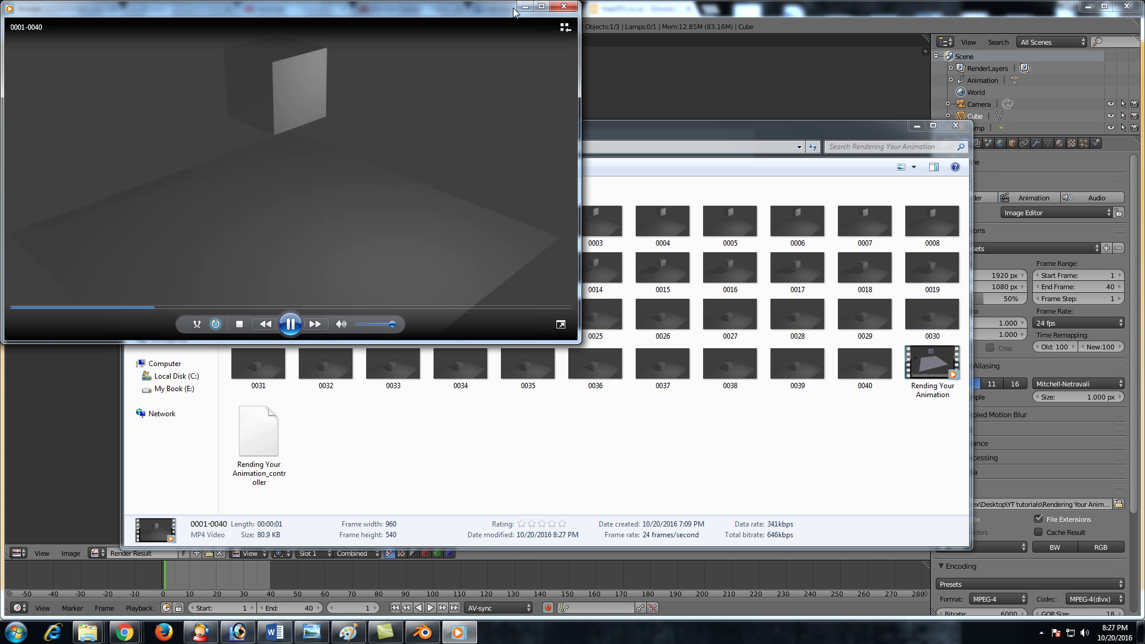
click(563, 6)
click(917, 126)
Step: Close the media player and switch the editor area to the Video Sequence Editor
right_click(459, 634)
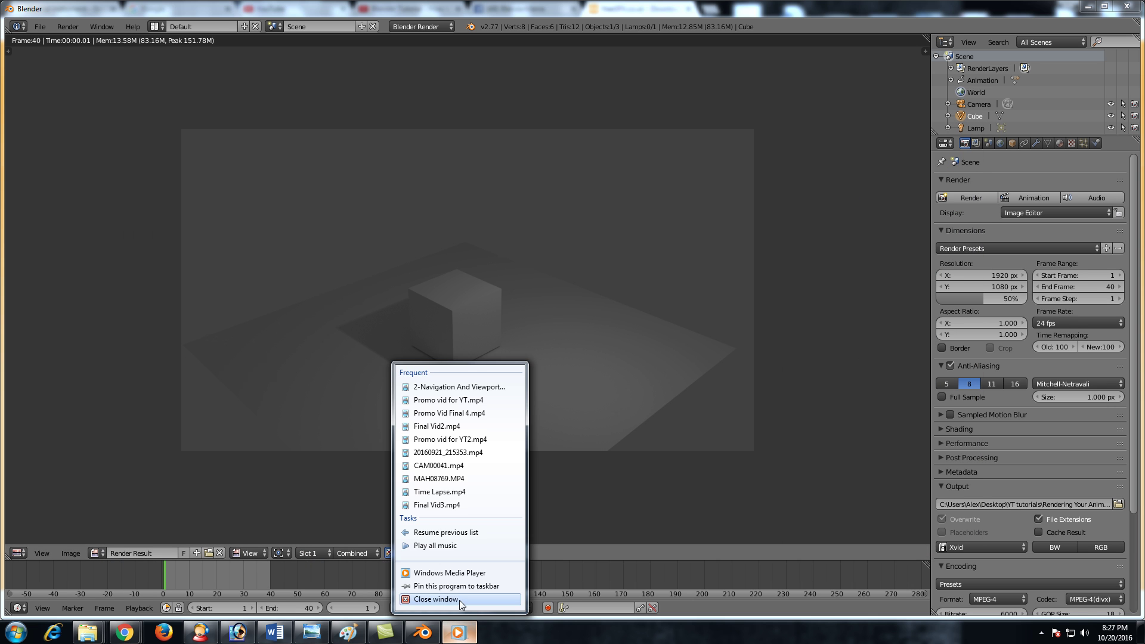
click(427, 599)
click(23, 552)
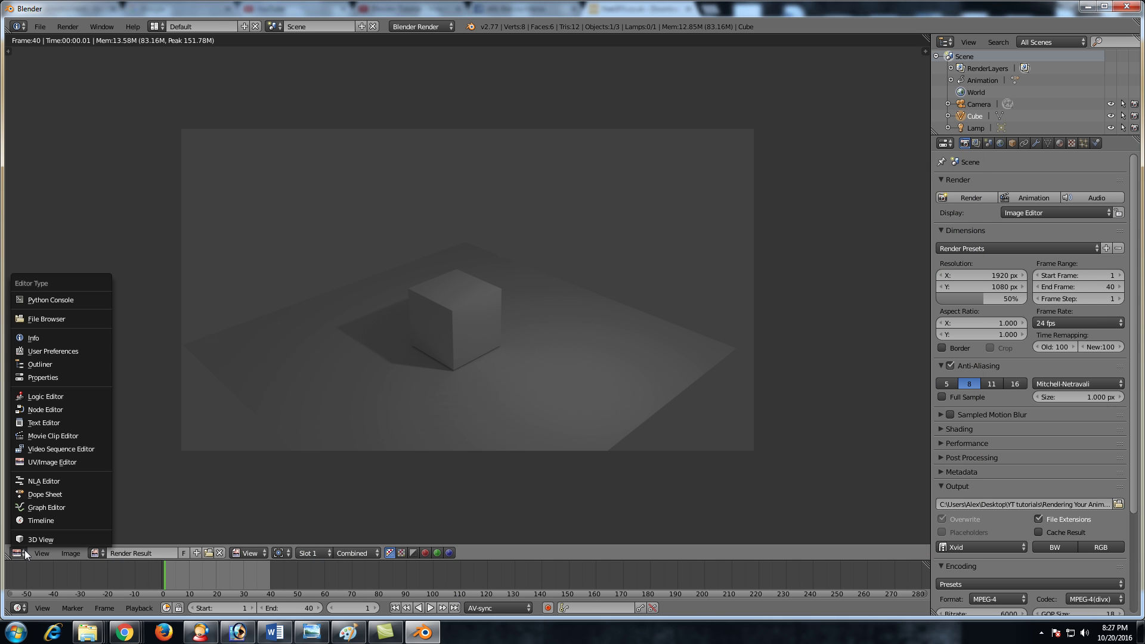
click(52, 449)
Step: Duplicate the short teal sound strip, place the copy earlier, and play to check timing
right_click(432, 385)
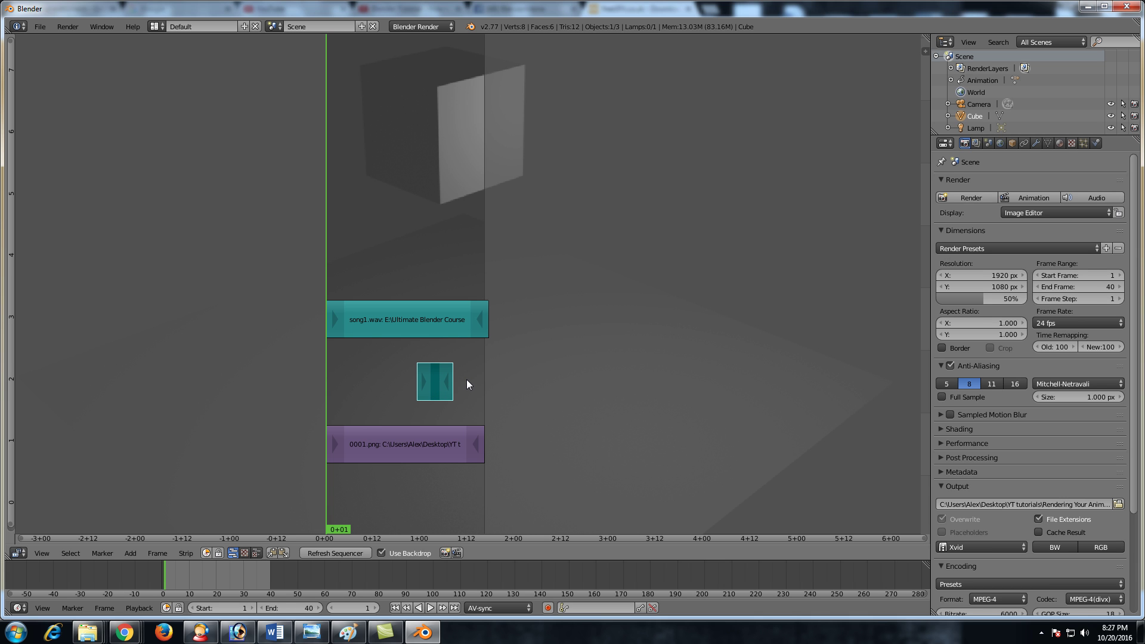
key(g)
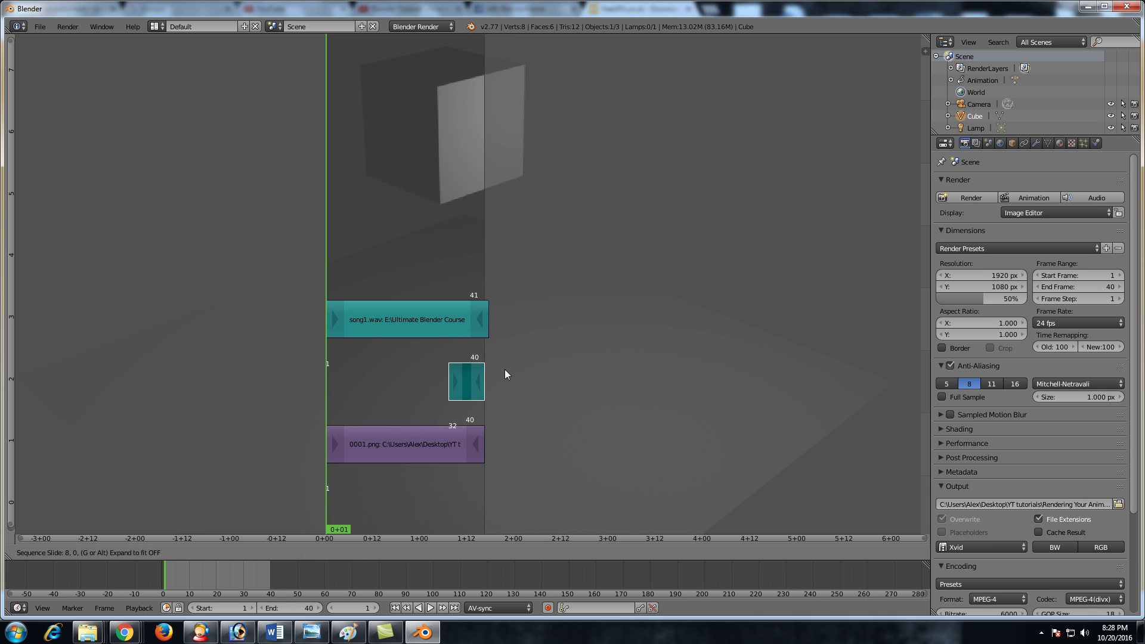
right_click(410, 368)
key(shift+d)
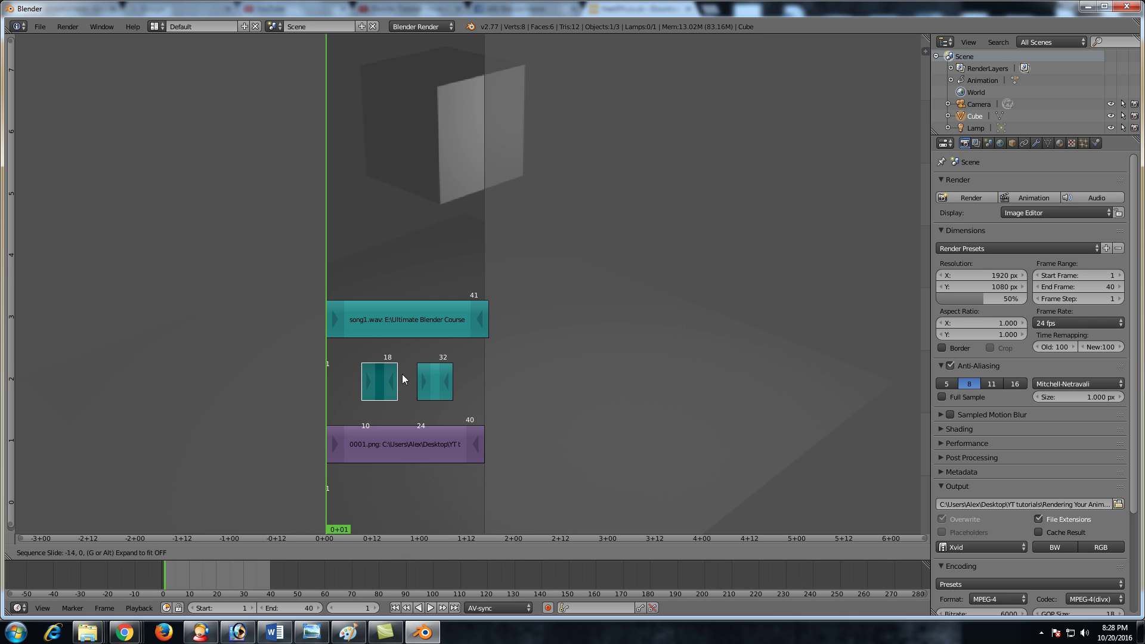
click(402, 379)
key(alt+a)
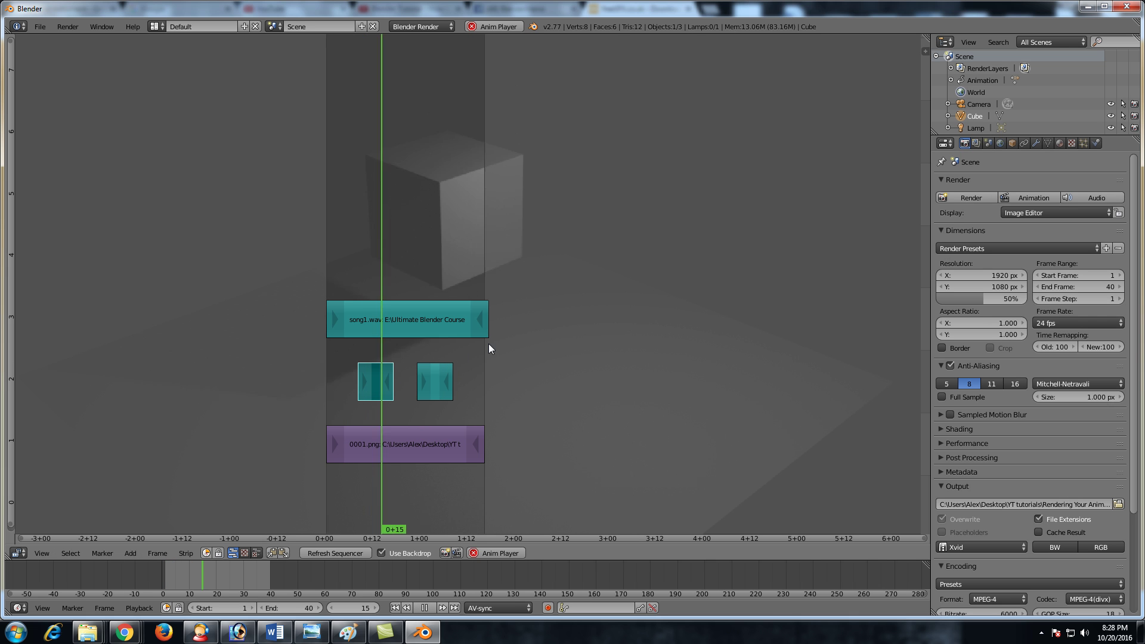
key(alt+a)
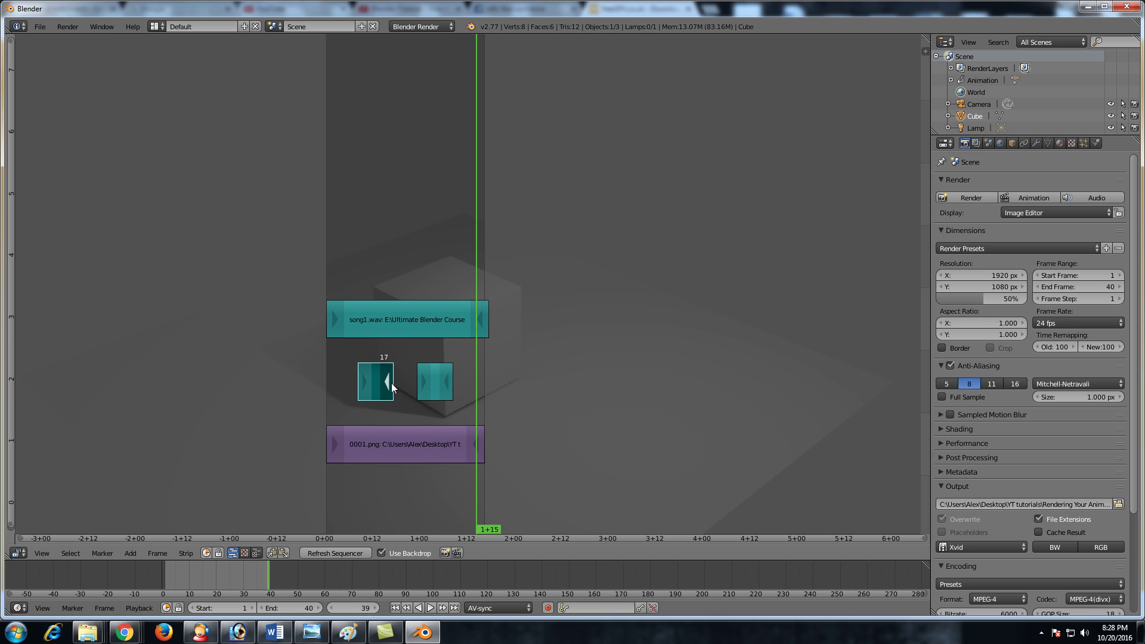
Step: Trim the copied sound strip to a sliver around frame 13 and play to check it
key(g)
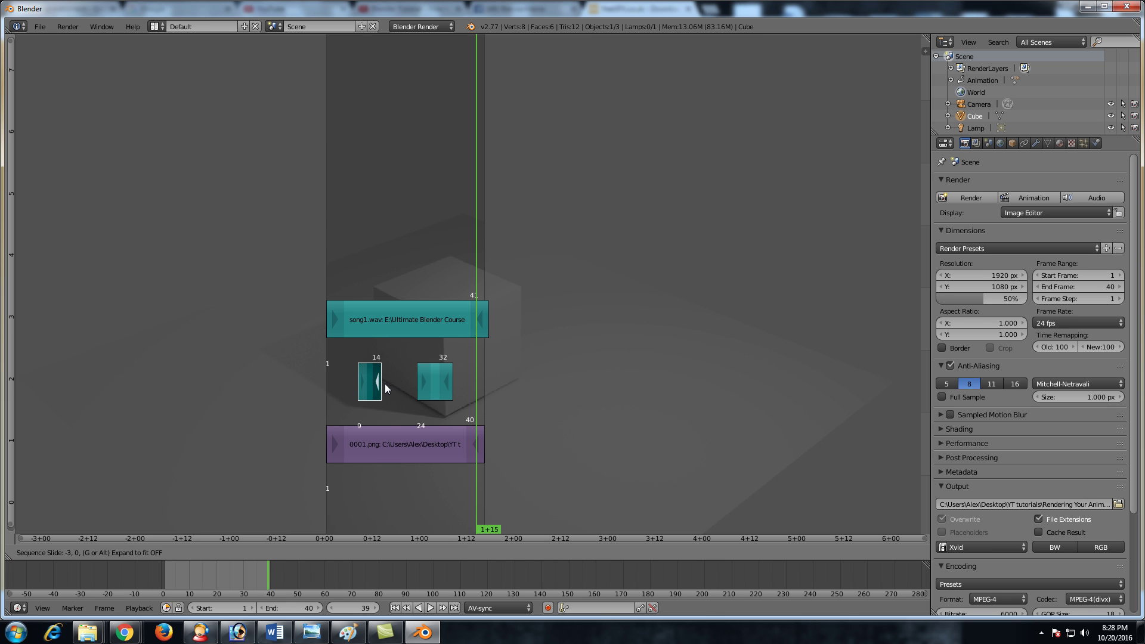
click(377, 384)
key(g)
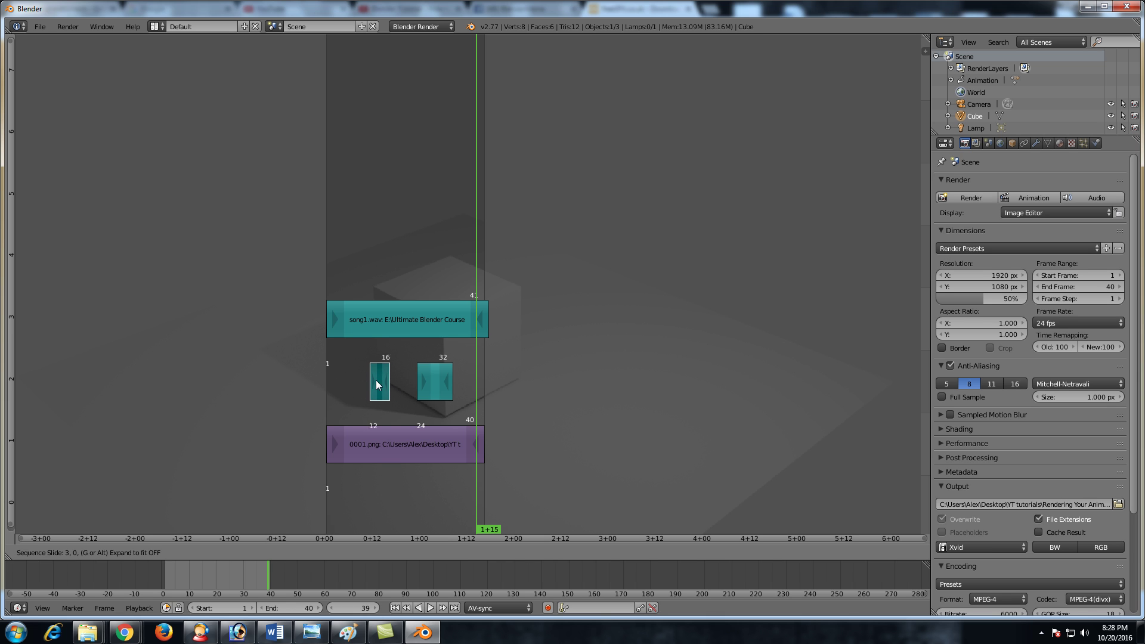
click(364, 382)
key(g)
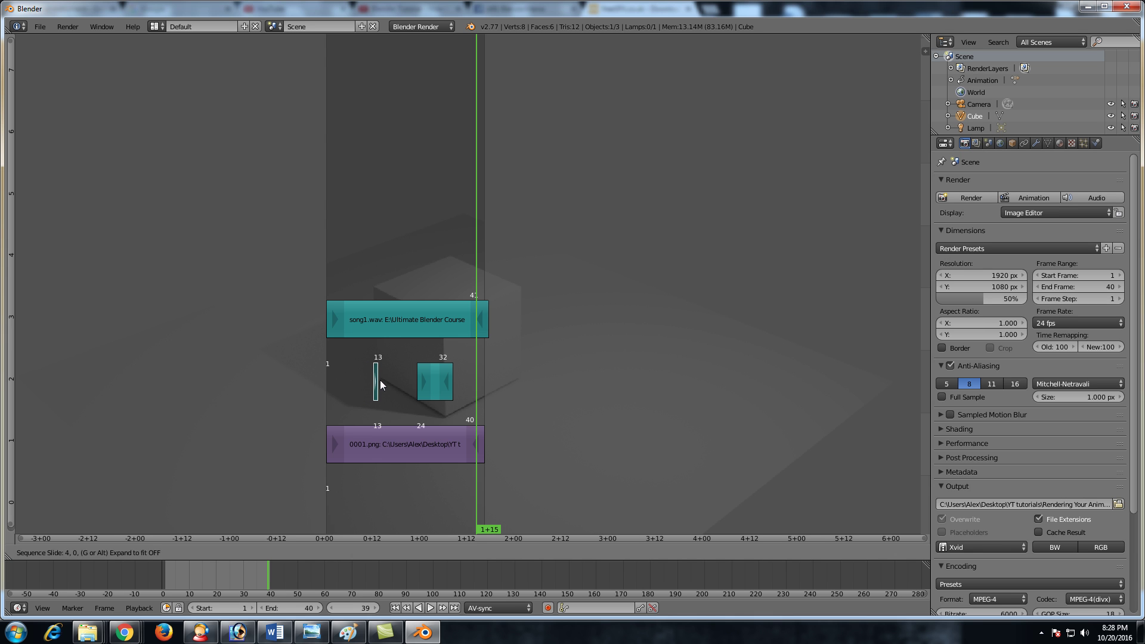
click(380, 385)
key(alt+a)
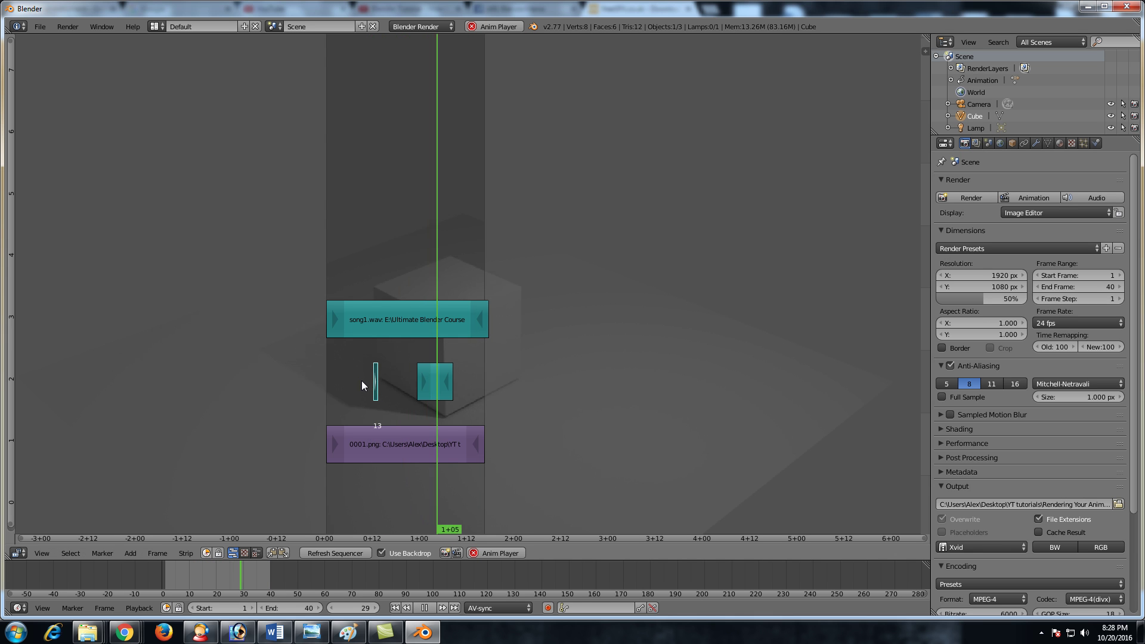
key(alt+a)
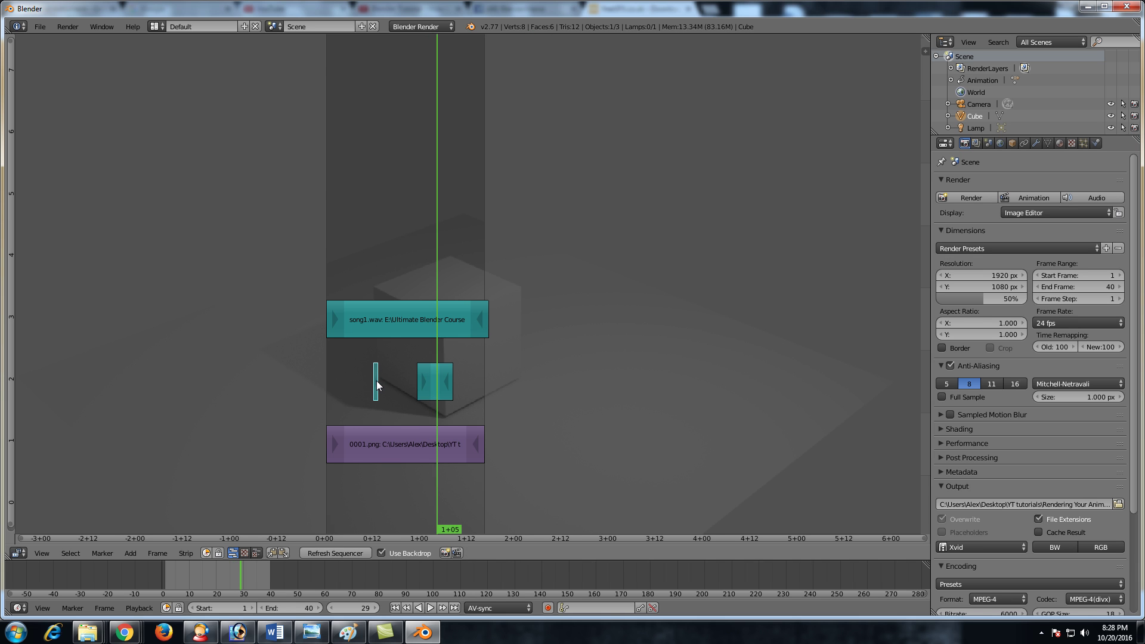
Step: Set the hard_rubber_impact.001 copy's hard trim start to 1, giving a nine-frame strip from frame 9
key(n)
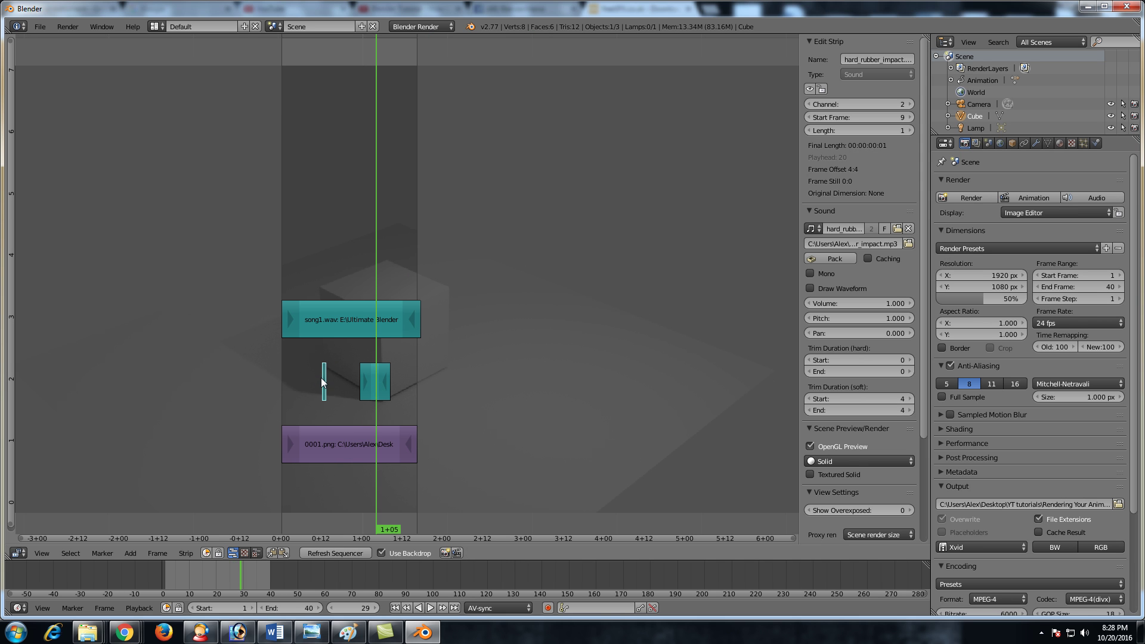
mouse_move(321, 382)
ctrl+middle_down()
mouse_move(336, 404)
mouse_move(278, 413)
mouse_move(453, 393)
mouse_move(378, 395)
mouse_move(325, 379)
ctrl+middle_up()
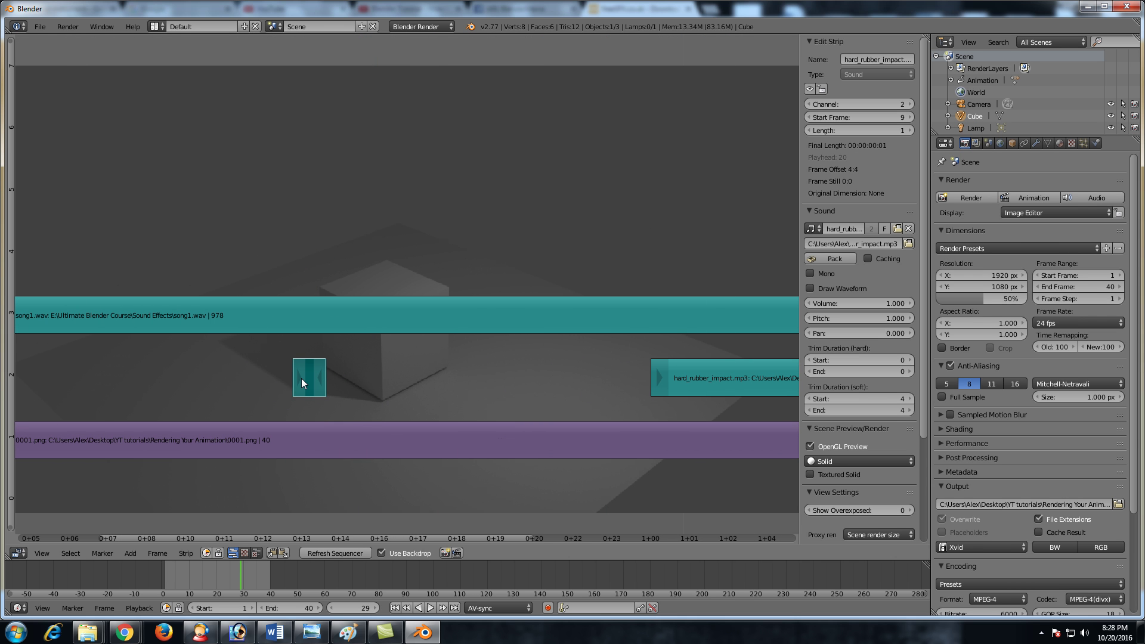
right_click(302, 378)
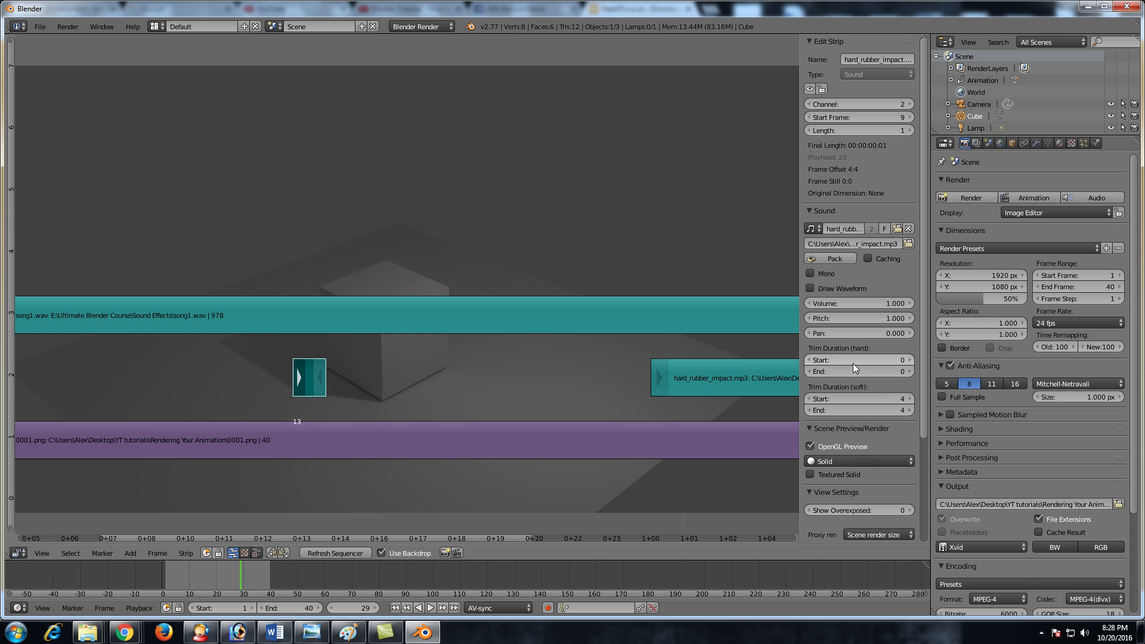
drag(858, 356, 829, 361)
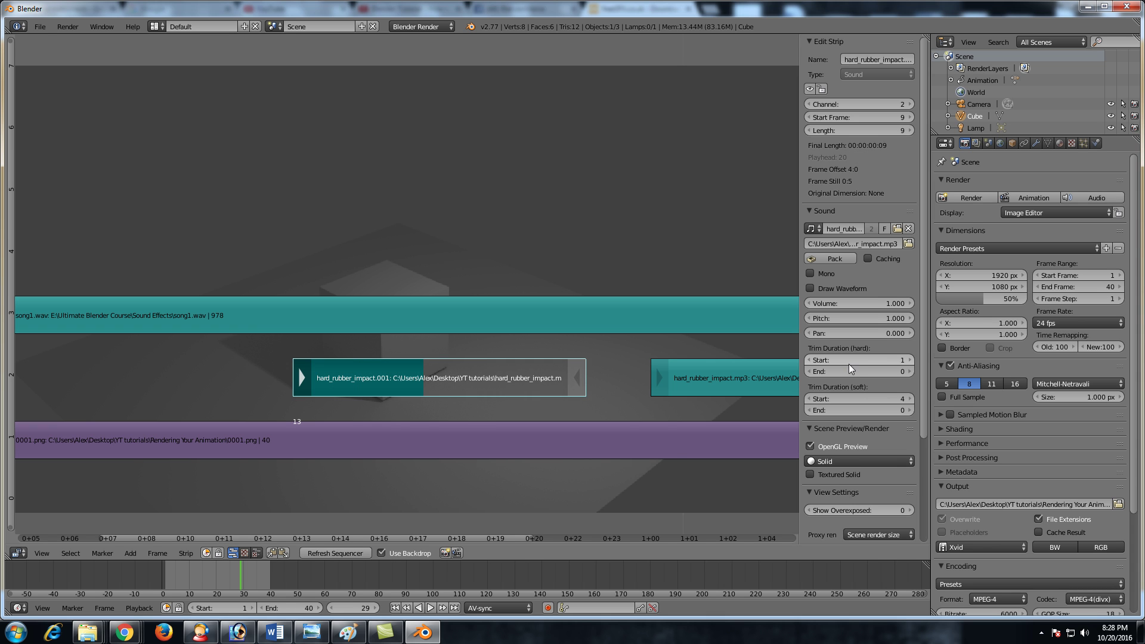
mouse_move(853, 365)
mouse_down()
mouse_move(877, 365)
mouse_move(853, 365)
mouse_up()
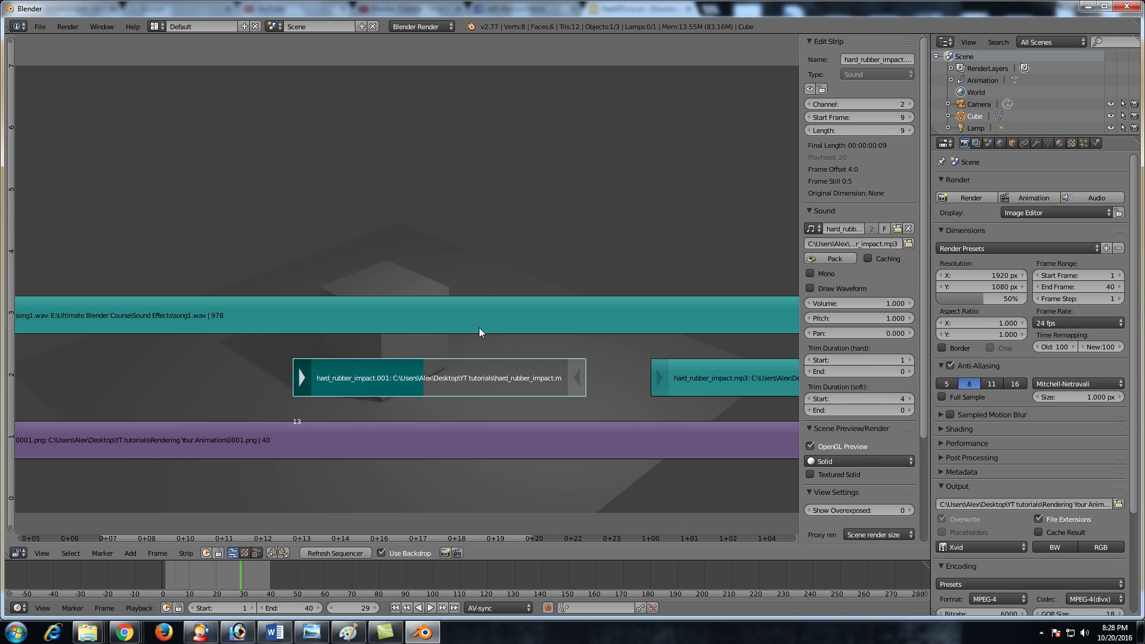
key(shift+alt+a)
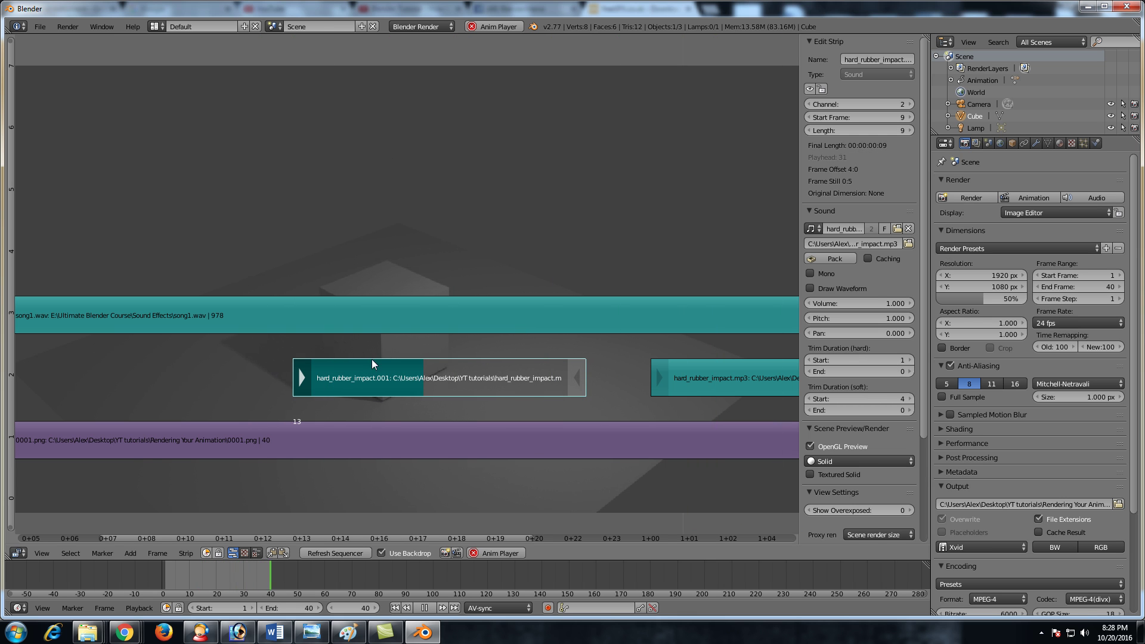
key(alt+a)
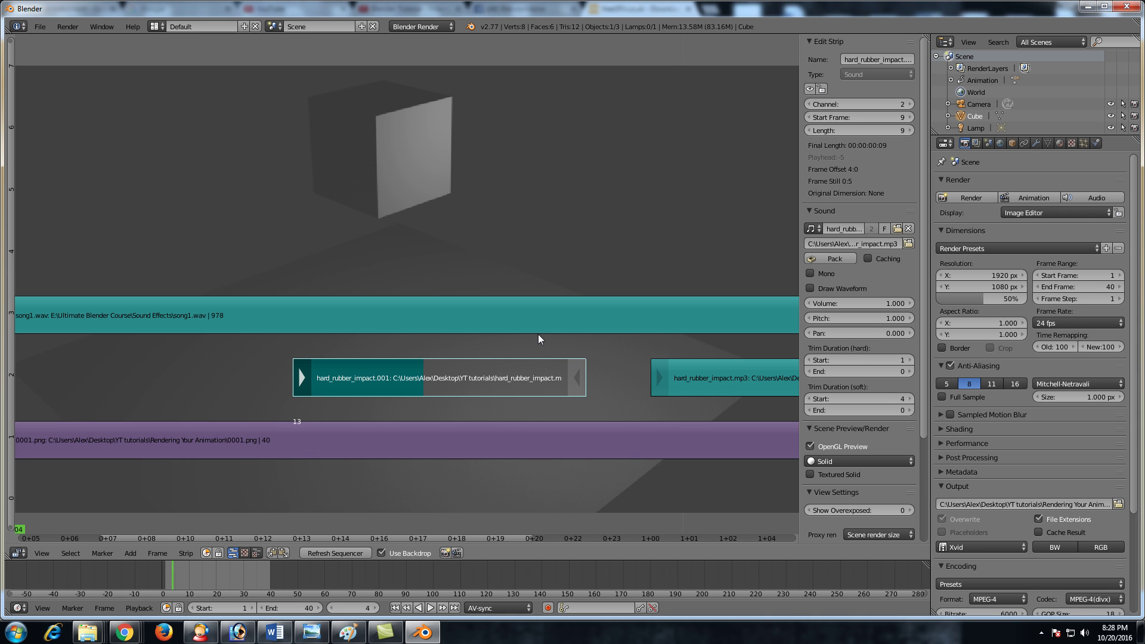